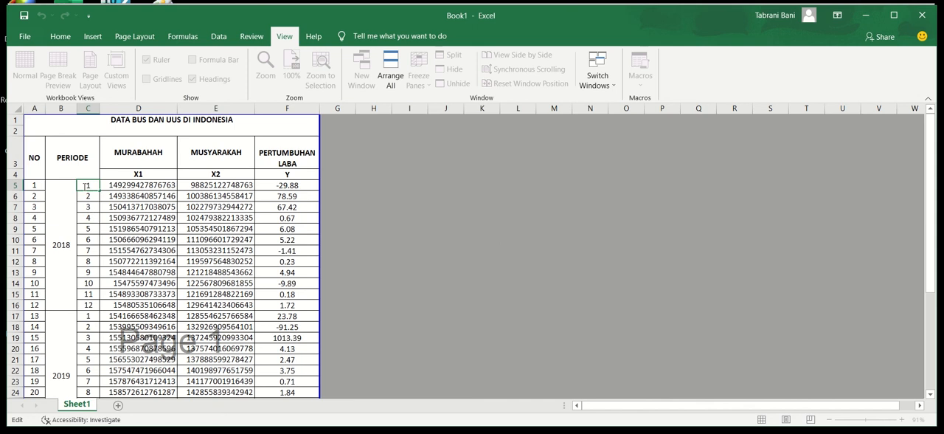
# Examine the 2018–2020 monthly data rows and the Murabahah, Musyarakah and Pertumbuhan Laba column headings in the Excel sheet.
pyautogui.click(89, 304)
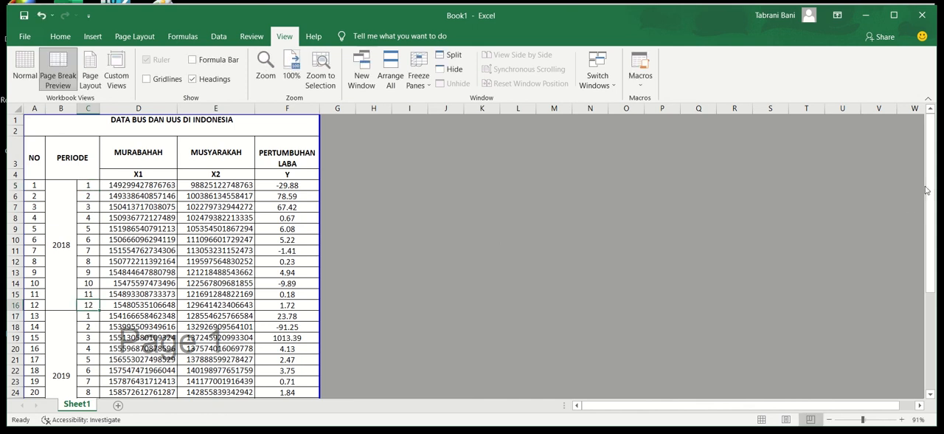
pyautogui.click(35, 184)
pyautogui.moveTo(932, 151); pyautogui.dragTo(931, 167)
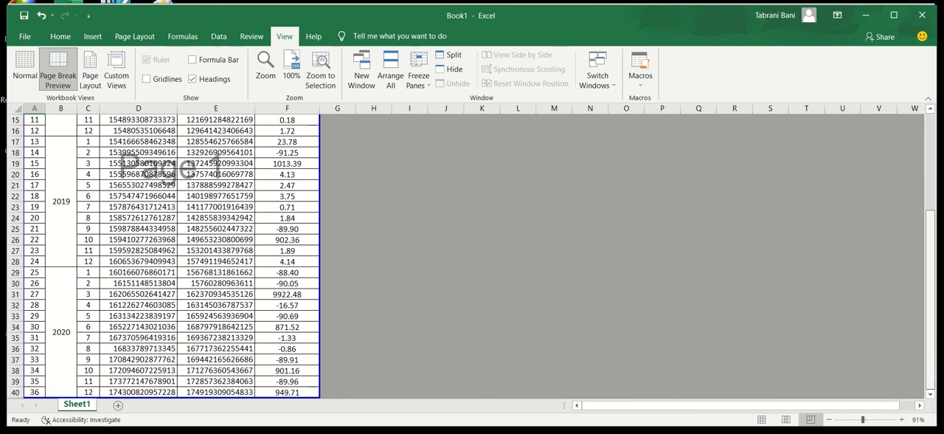
pyautogui.click(35, 391)
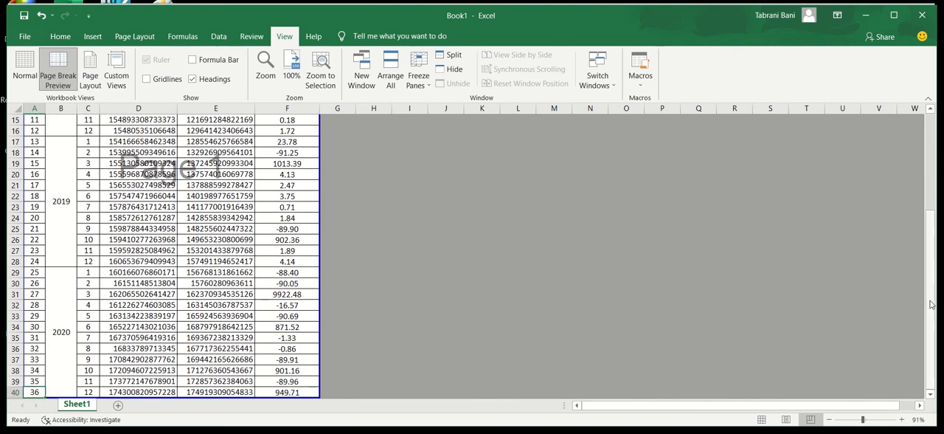
pyautogui.moveTo(931, 304); pyautogui.dragTo(931, 198)
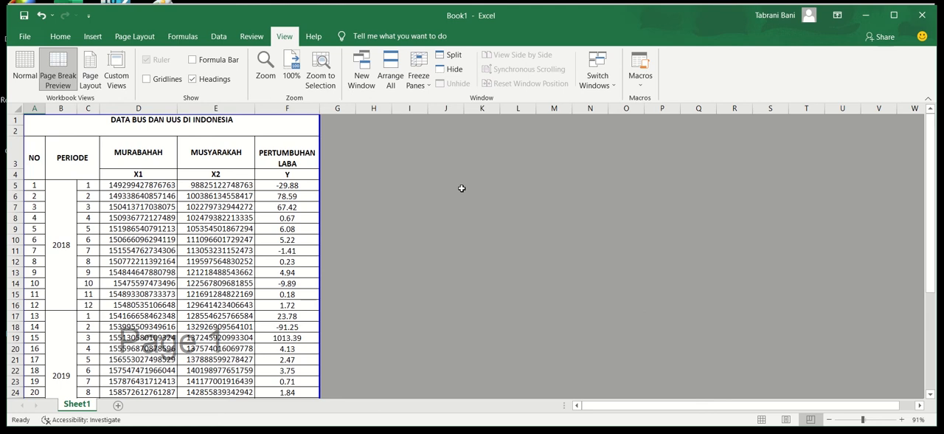
pyautogui.click(146, 158)
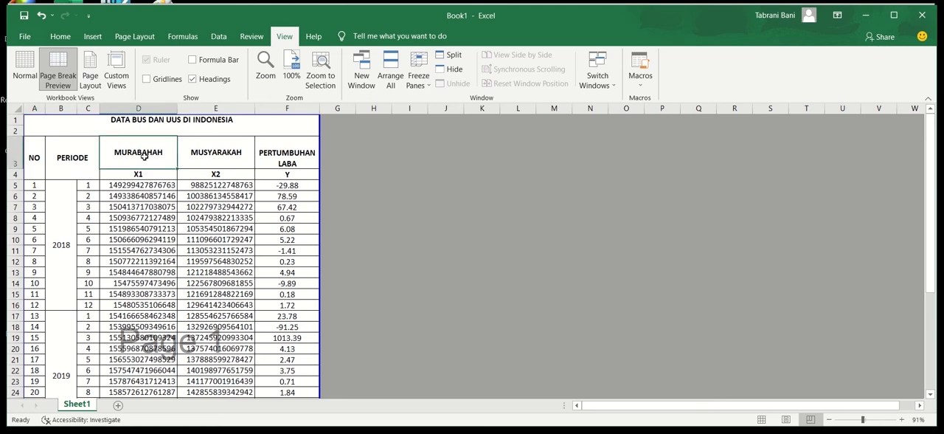
pyautogui.click(207, 155)
pyautogui.click(278, 149)
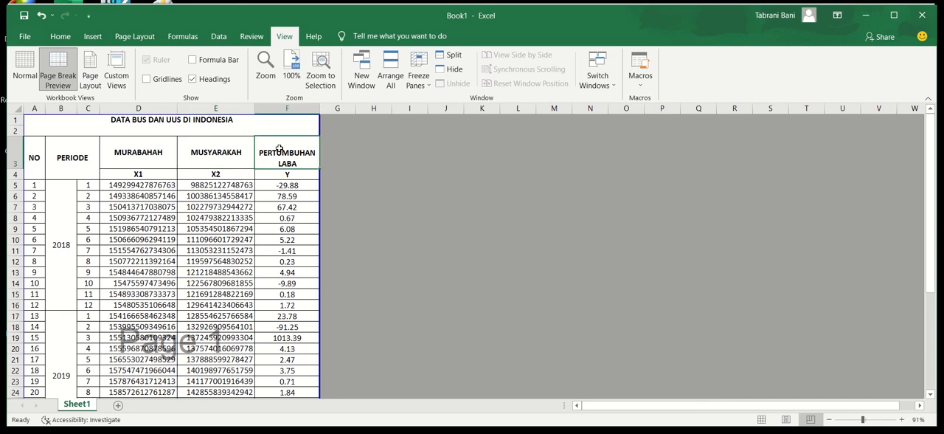
# Switch to the SPSS Data Editor and set up a linear regression with X1 and X2 as independents and Y as dependent.
pyautogui.click(865, 15)
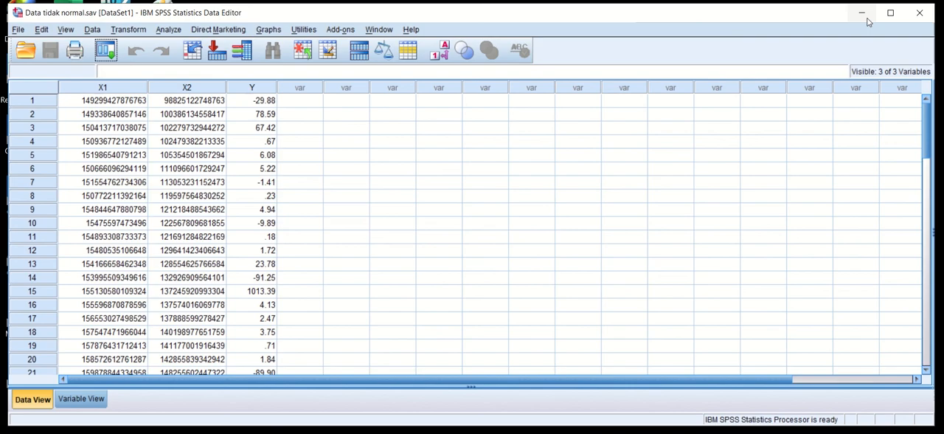
pyautogui.click(173, 34)
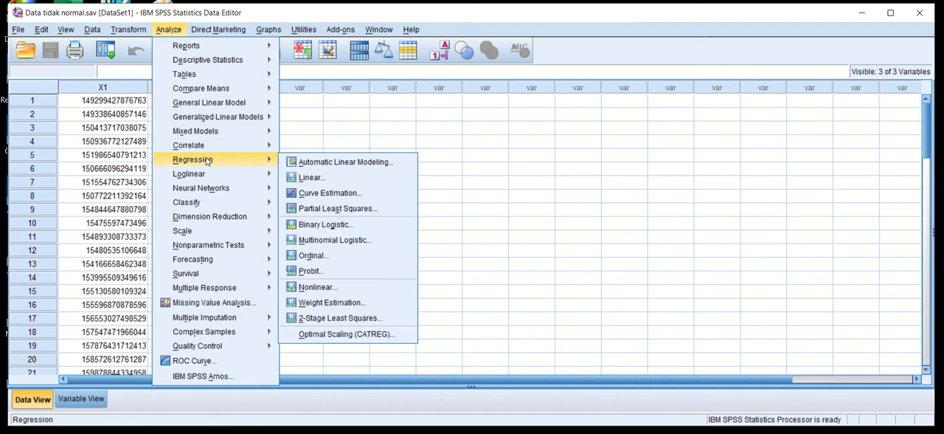
pyautogui.moveTo(247, 161)
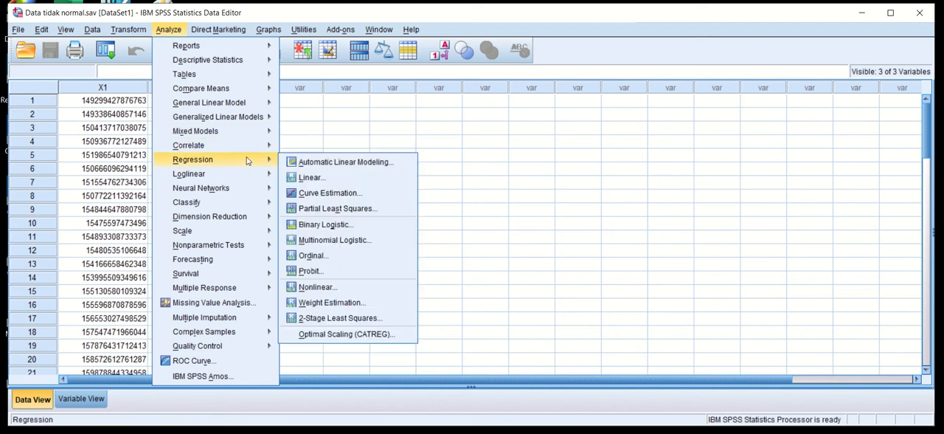
pyautogui.click(310, 177)
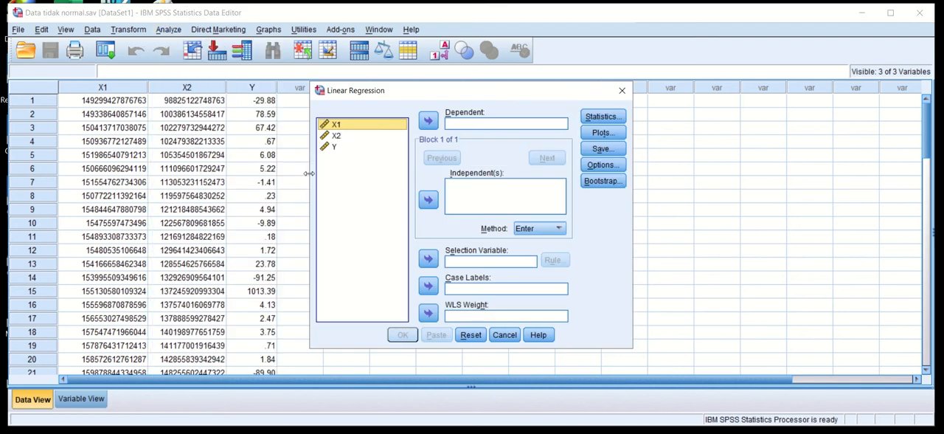
pyautogui.keyDown('shift'); pyautogui.click(336, 138); pyautogui.keyUp('shift')
pyautogui.click(429, 201)
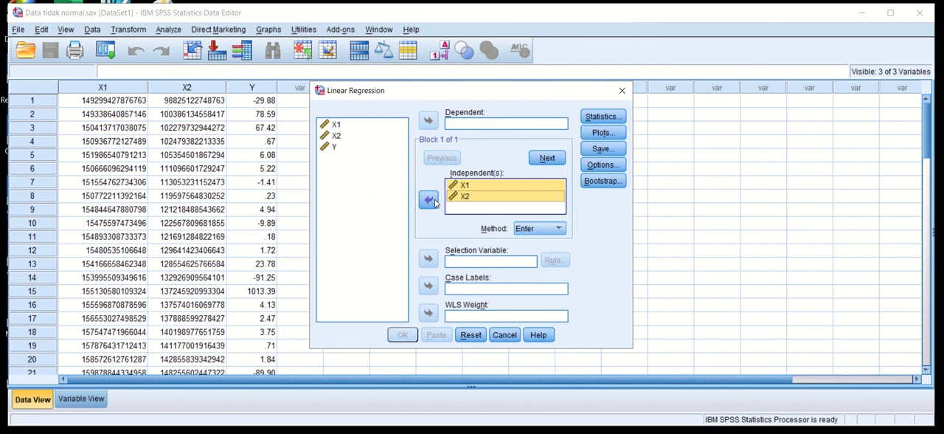
pyautogui.click(331, 147)
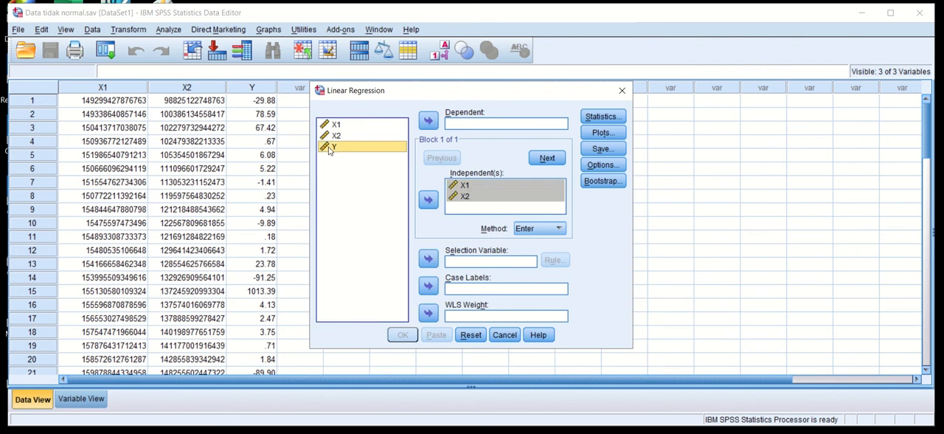
pyautogui.click(428, 123)
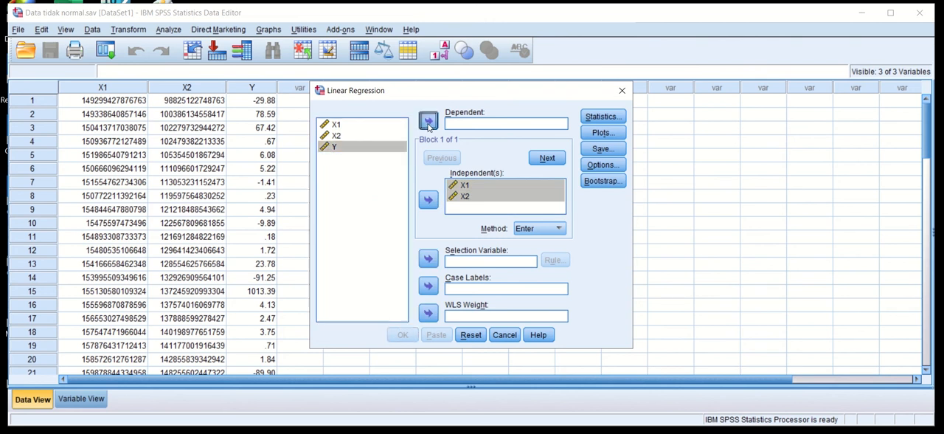
# Set the regression to save unstandardized residuals, run it, and return to the data editor.
pyautogui.click(609, 151)
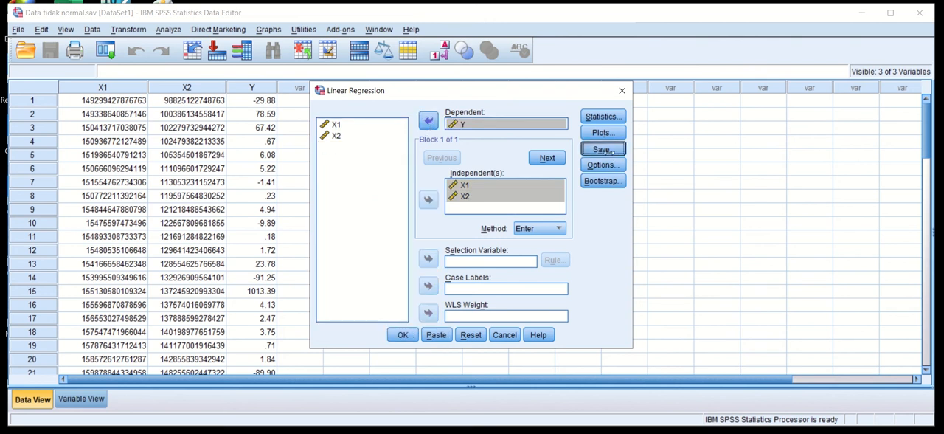
pyautogui.click(503, 74)
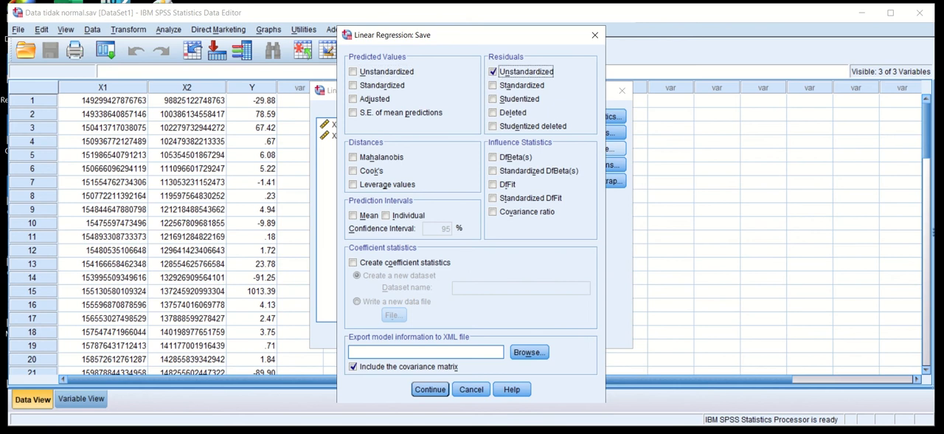
pyautogui.click(429, 389)
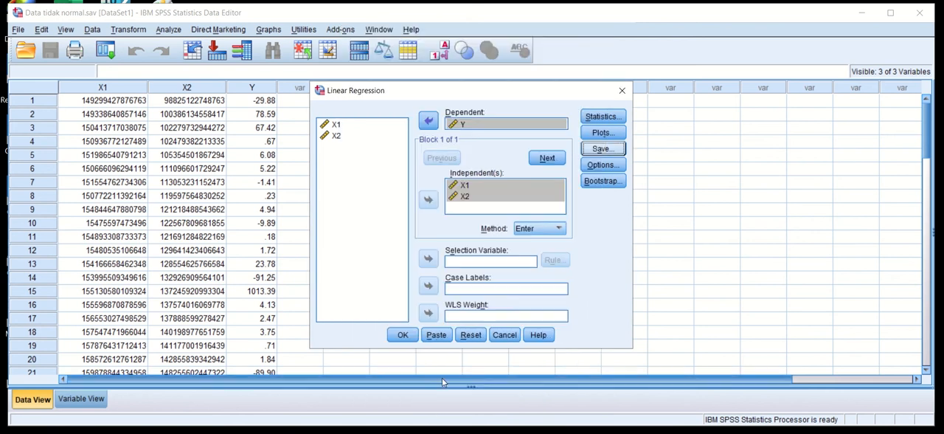
pyautogui.click(407, 338)
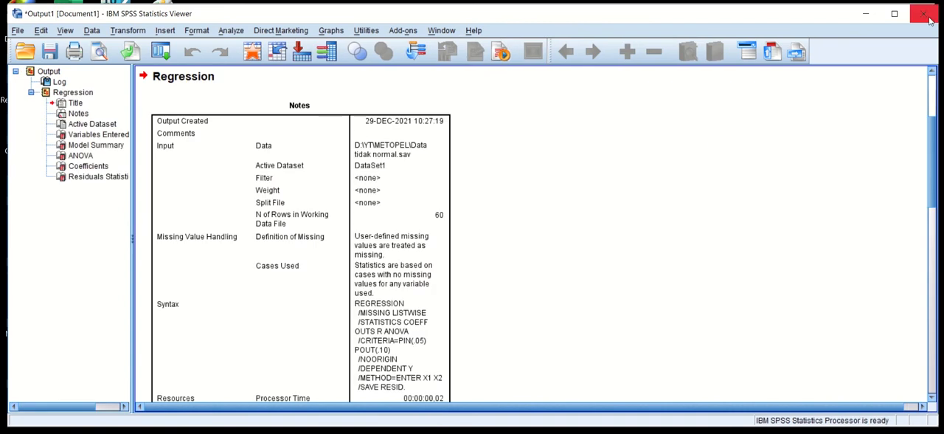
pyautogui.click(867, 13)
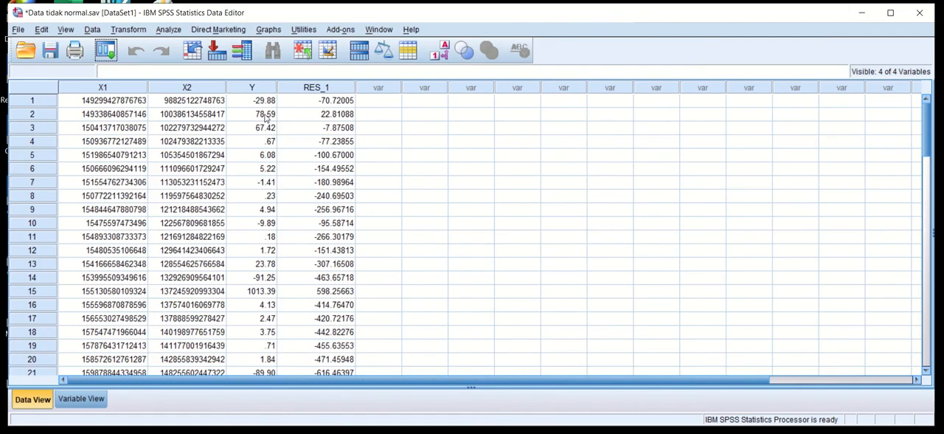
# Run a legacy one-sample Kolmogorov-Smirnov test on the unstandardized residual against the normal distribution.
pyautogui.click(168, 29)
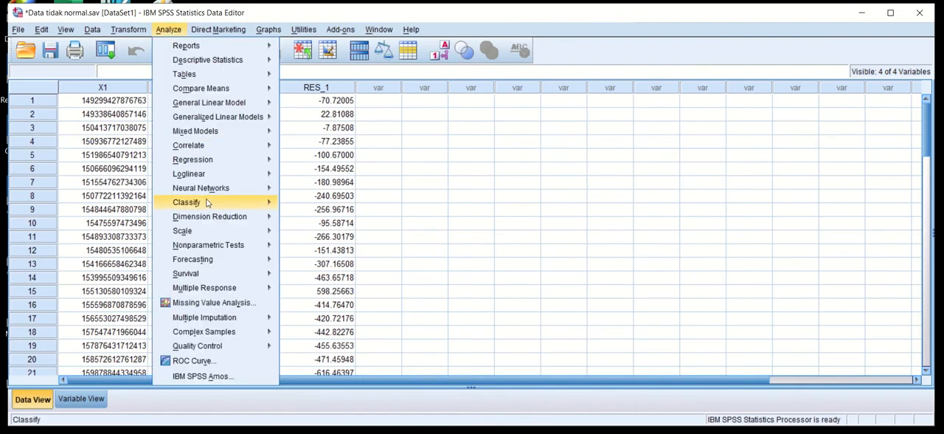
pyautogui.moveTo(227, 246)
pyautogui.moveTo(387, 295)
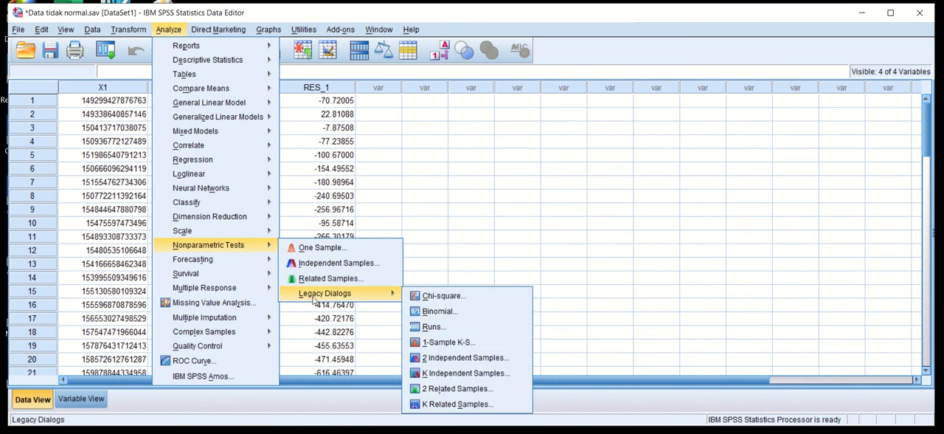
pyautogui.click(464, 344)
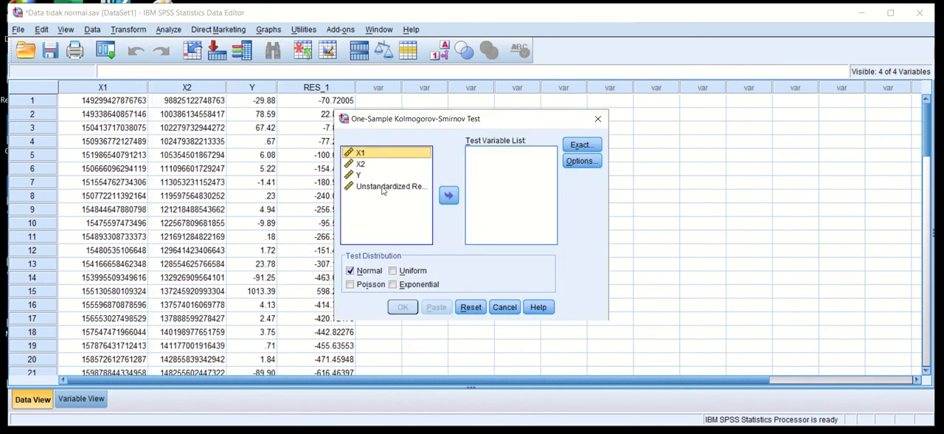
pyautogui.click(382, 189)
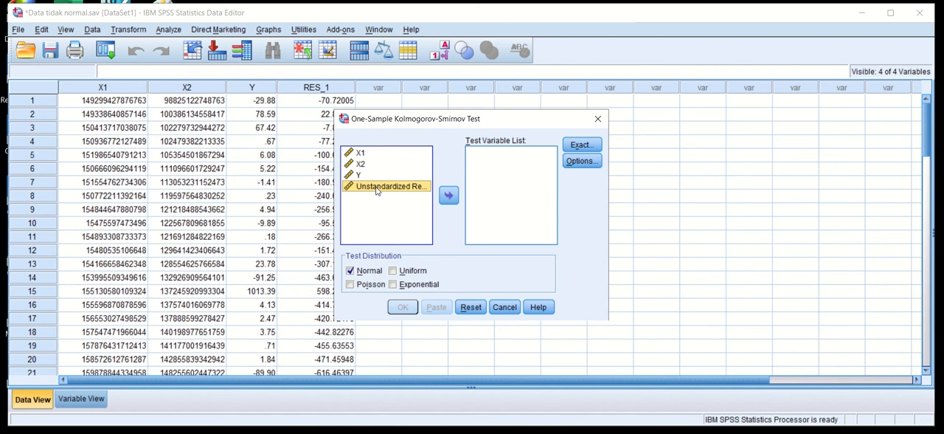
pyautogui.click(448, 196)
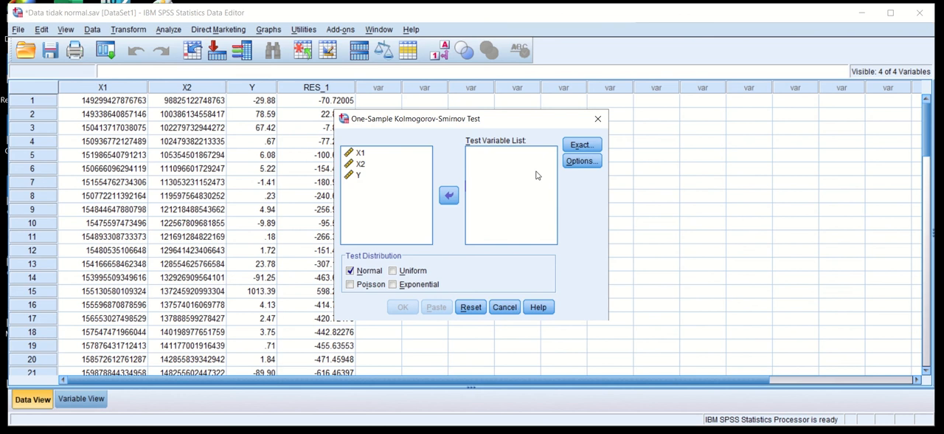
pyautogui.click(448, 194)
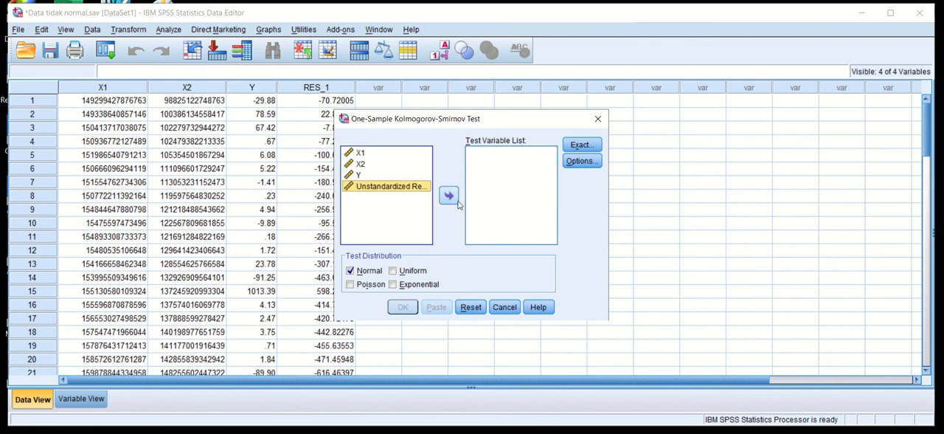
pyautogui.click(449, 195)
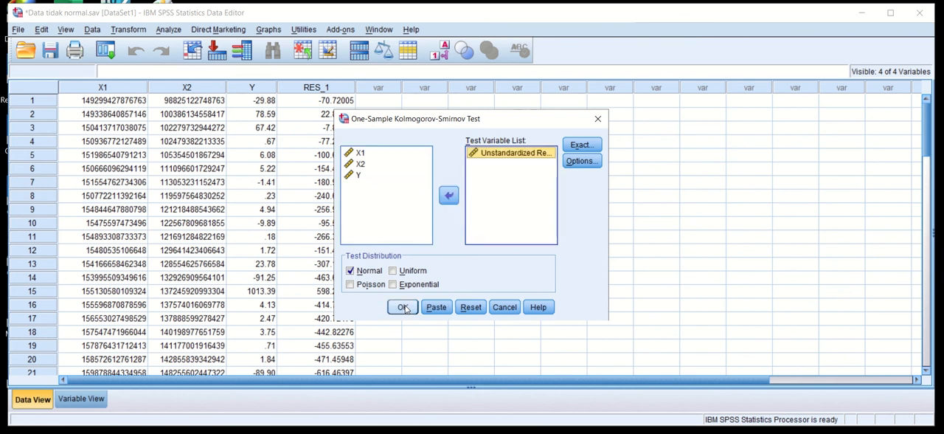
pyautogui.click(402, 306)
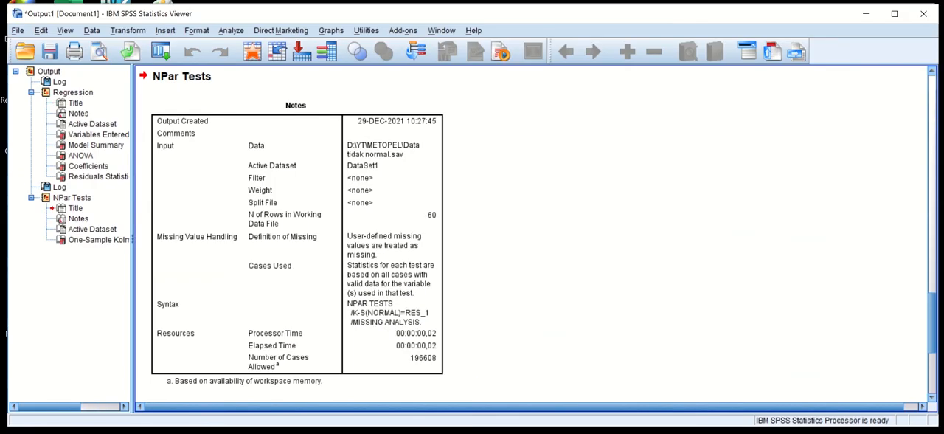
# Compare the Kolmogorov-Smirnov test's Asymp. Sig. value with the normality criteria on slide 2 of the PowerPoint presentation.
pyautogui.scroll(-5, 313, 313)
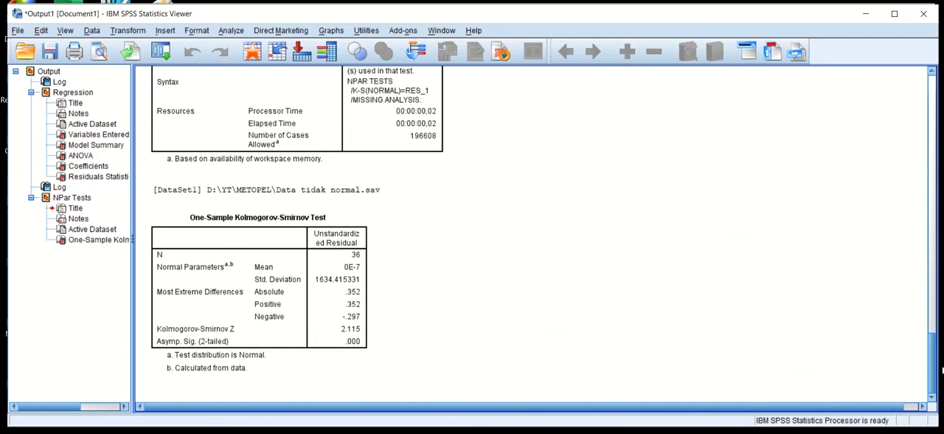
pyautogui.click(312, 312)
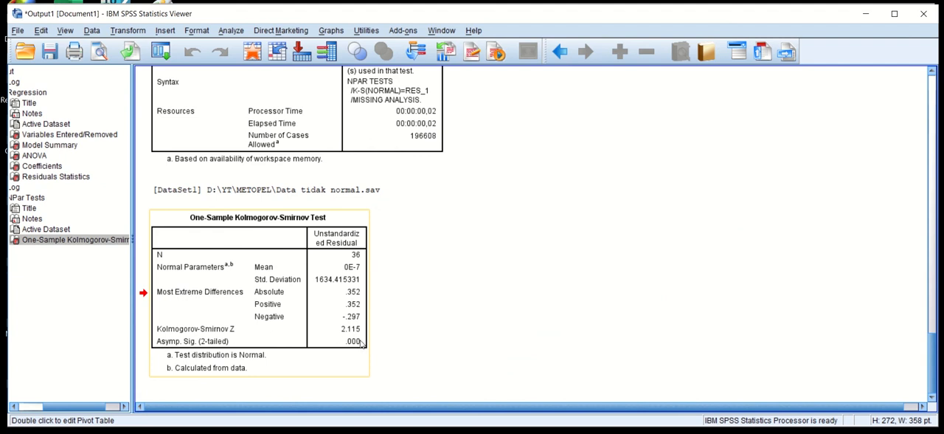
pyautogui.click(389, 430)
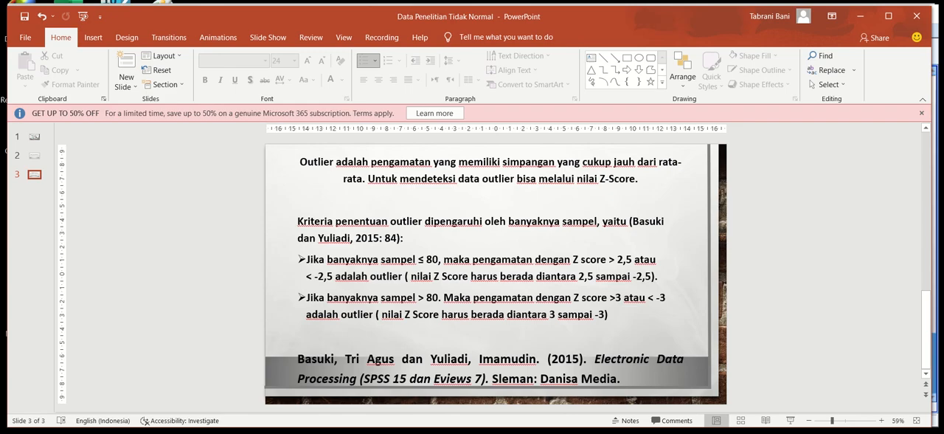
pyautogui.click(33, 155)
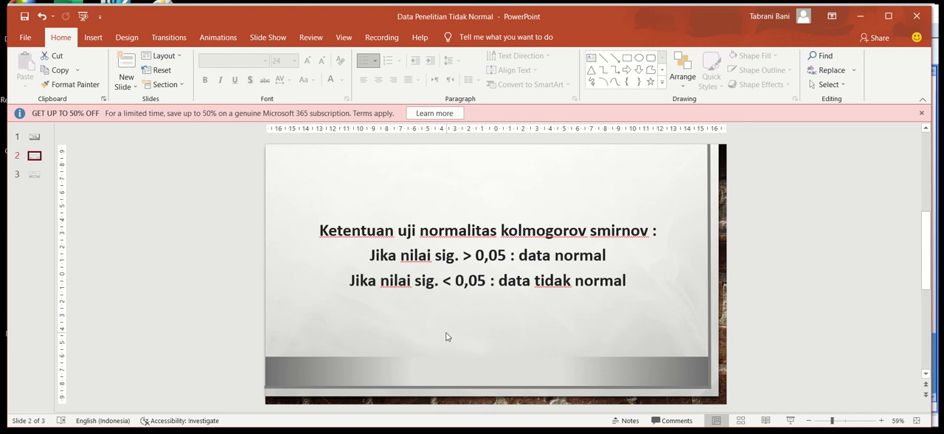
pyautogui.moveTo(431, 425)
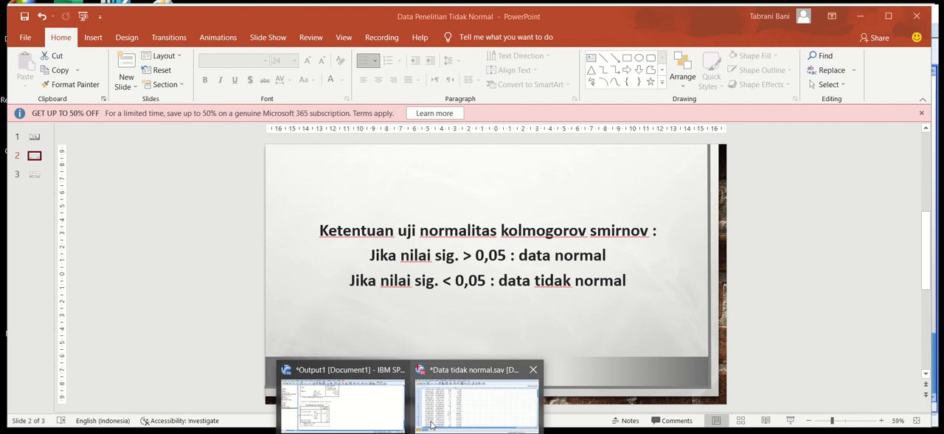
pyautogui.click(362, 372)
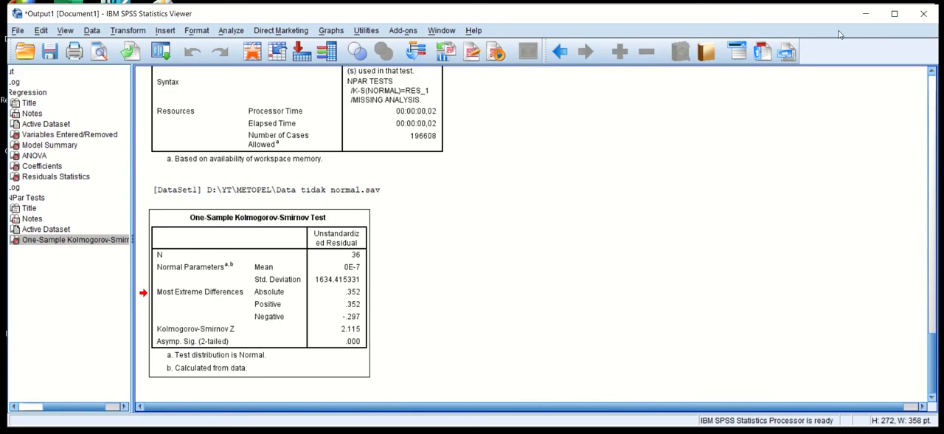
# Leave the SPSS output and switch to the data editor showing Data tidak normal.sav.
pyautogui.click(864, 14)
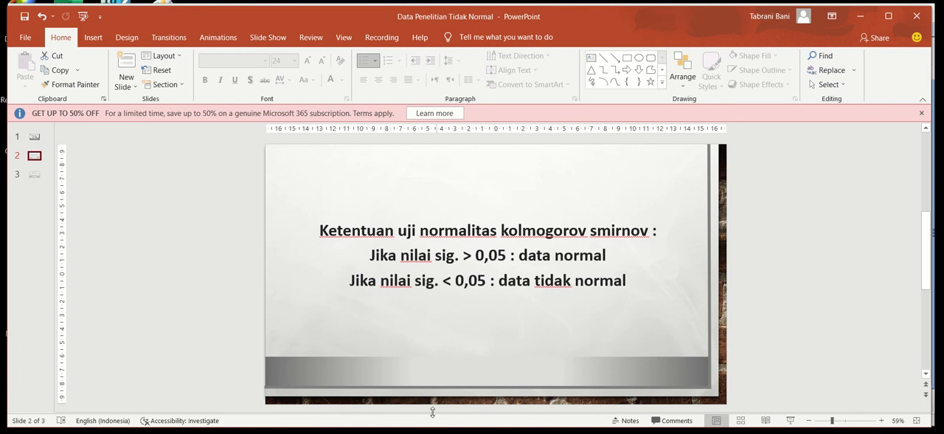
pyautogui.moveTo(433, 432)
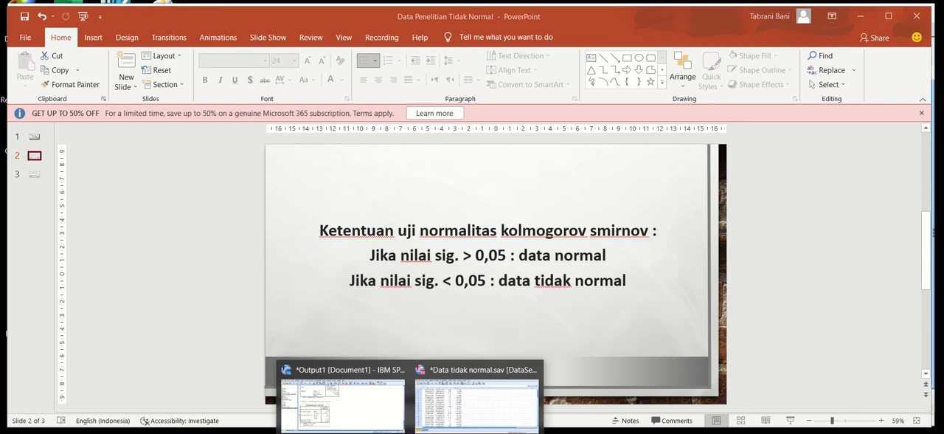
pyautogui.click(455, 410)
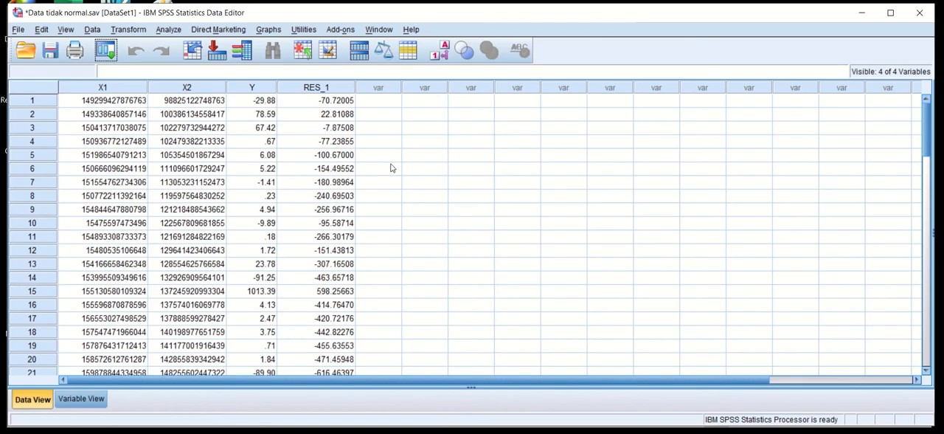
# Run Descriptives on X1, X2 and Y with standardized values saved as variables, and return to the data editor.
pyautogui.click(170, 30)
pyautogui.moveTo(185, 63)
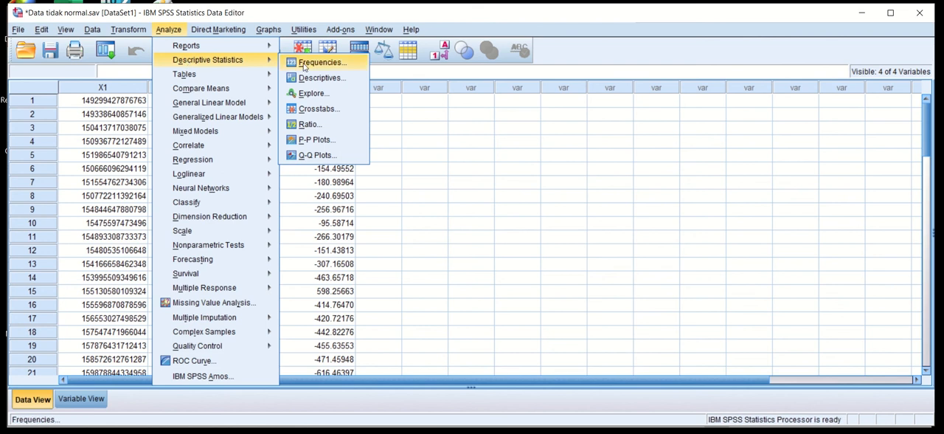
pyautogui.click(343, 79)
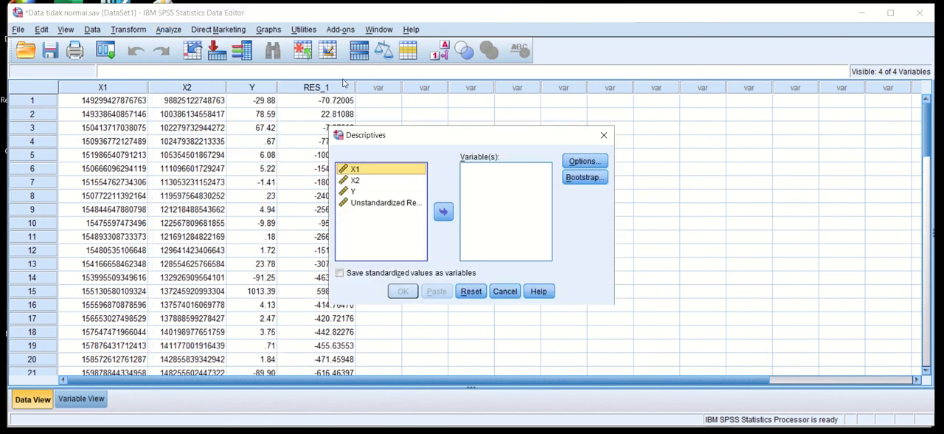
pyautogui.keyDown('shift'); pyautogui.click(354, 193); pyautogui.keyUp('shift')
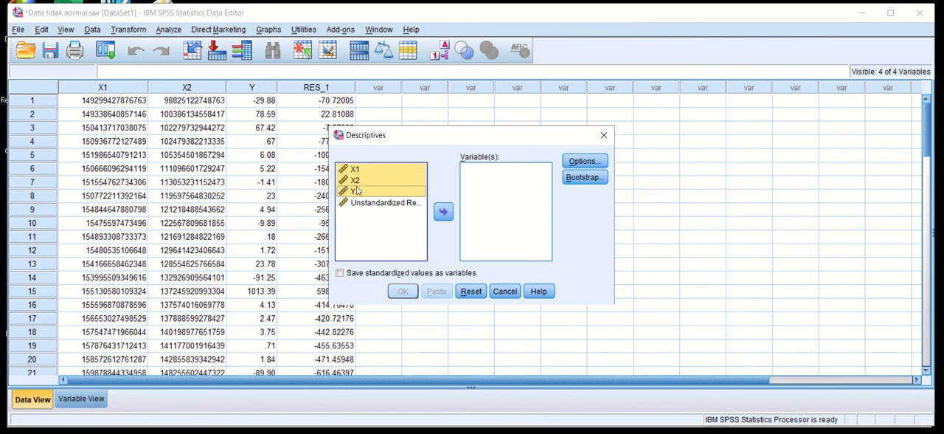
pyautogui.click(443, 212)
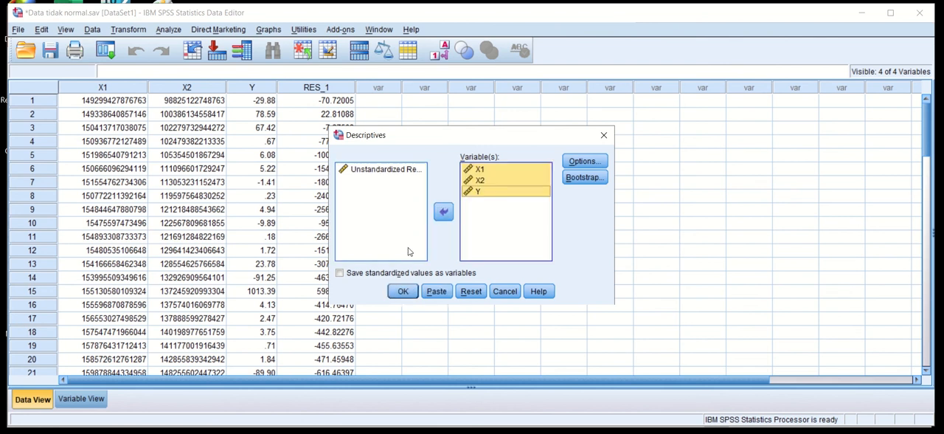
pyautogui.click(339, 273)
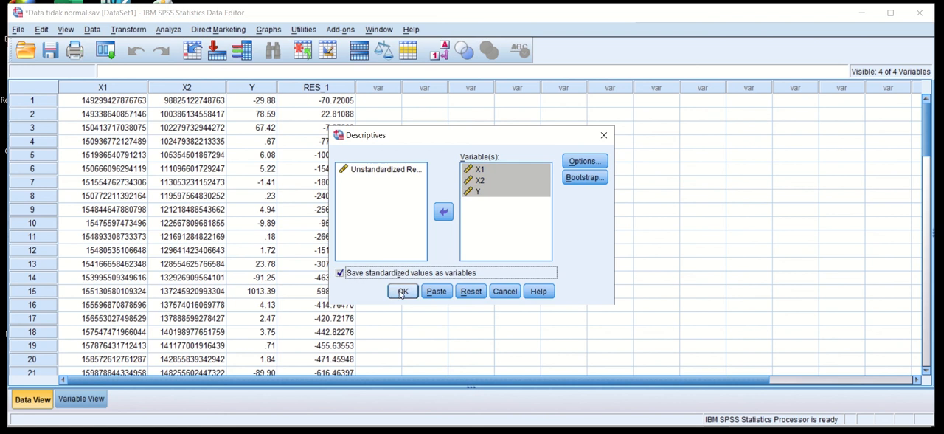
pyautogui.click(402, 291)
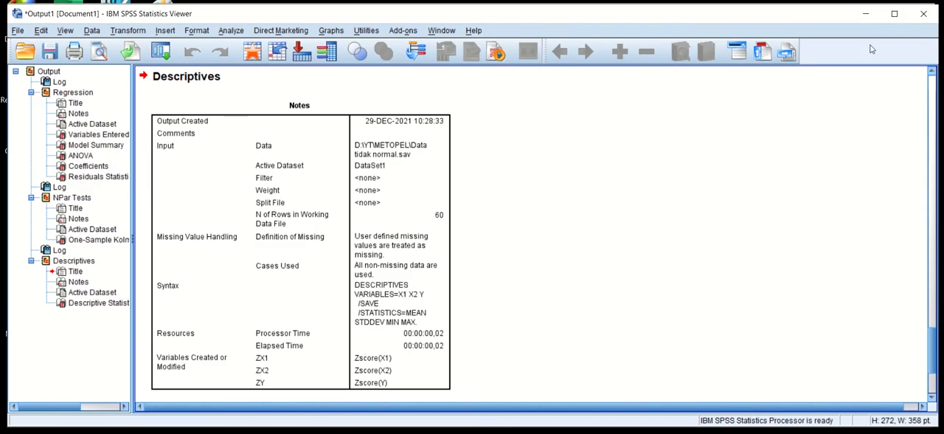
pyautogui.click(866, 13)
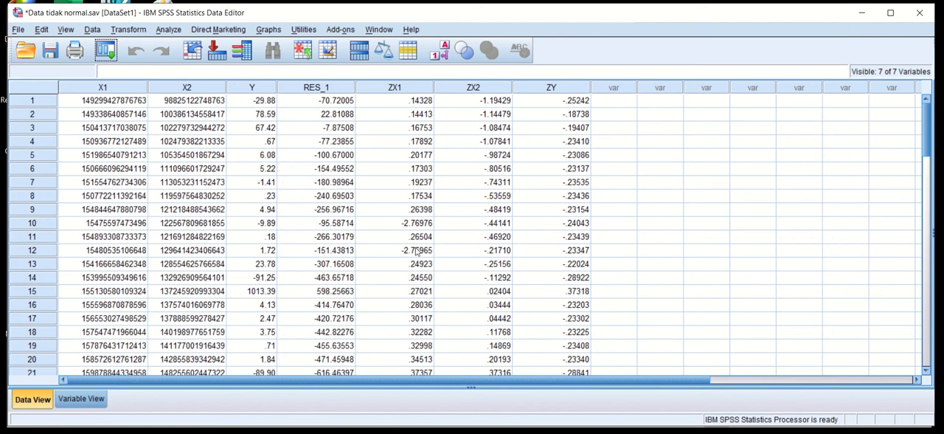
# Look over the standardized score columns ZX1, ZX2 and ZY in the data editor.
pyautogui.click(387, 87)
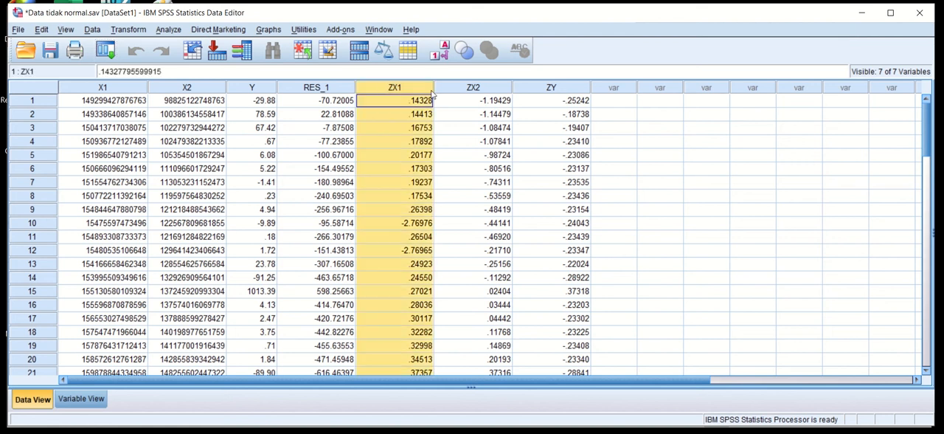
pyautogui.moveTo(432, 93); pyautogui.dragTo(550, 93)
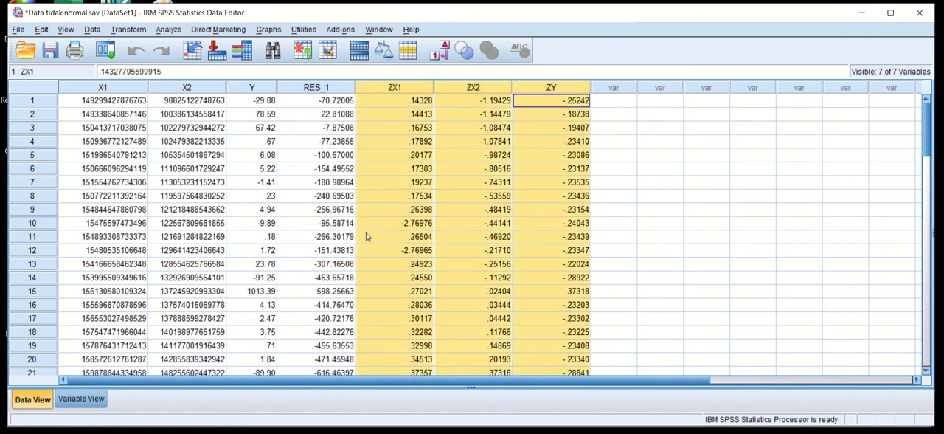
pyautogui.click(629, 197)
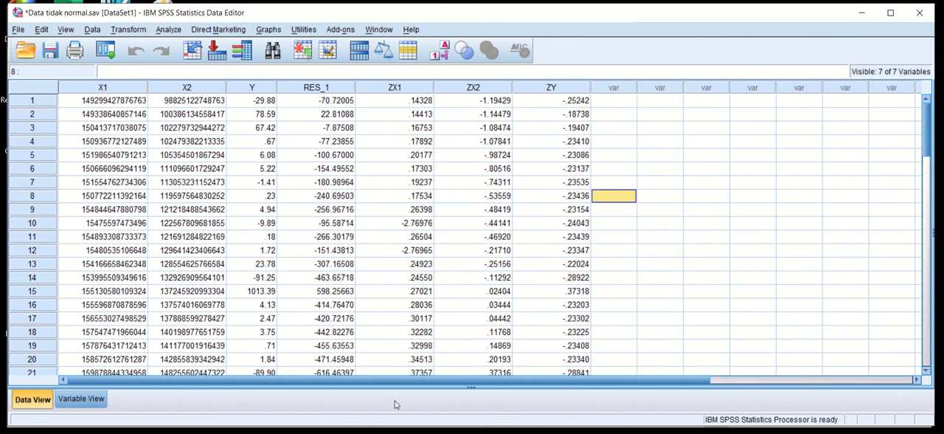
# Check the Z-score outlier criterion for samples of up to 80 on slide 3 in PowerPoint, and return to the SPSS data editor.
pyautogui.hotkey('alt', 'Tab')
pyautogui.click(34, 174)
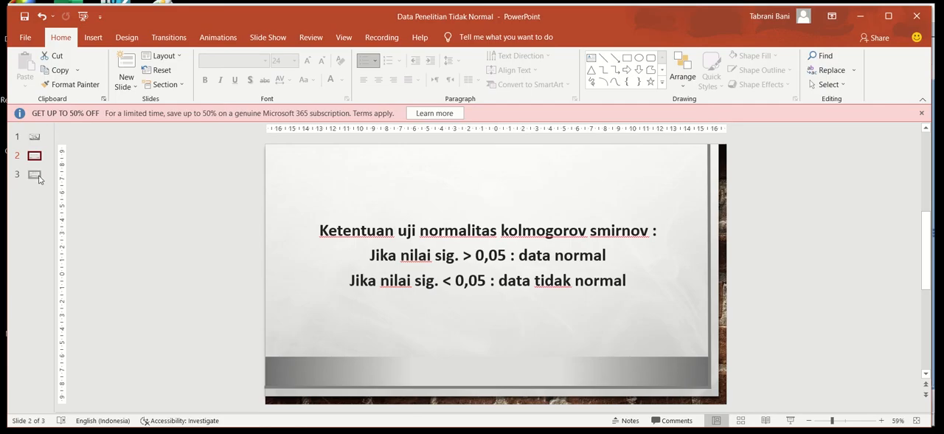
pyautogui.moveTo(655, 276); pyautogui.dragTo(424, 286)
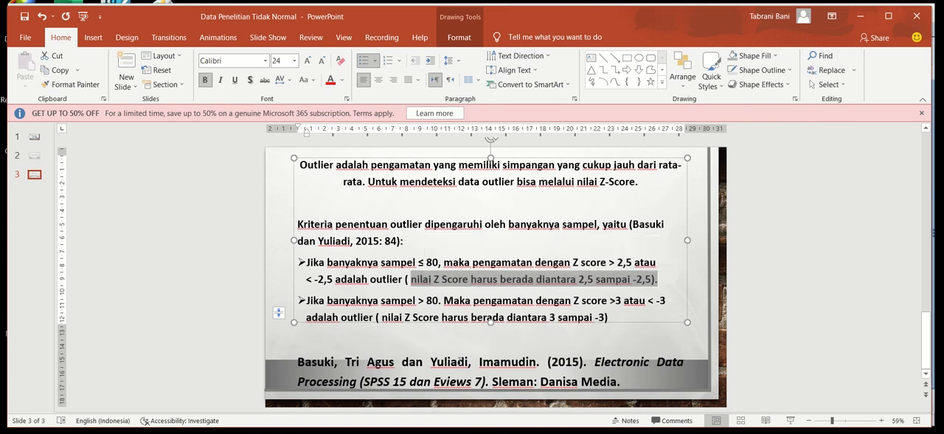
pyautogui.moveTo(412, 432)
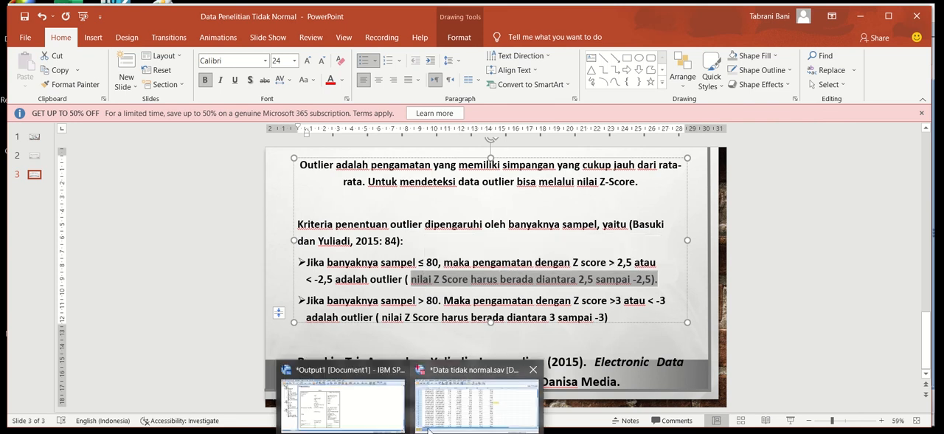
pyautogui.click(457, 413)
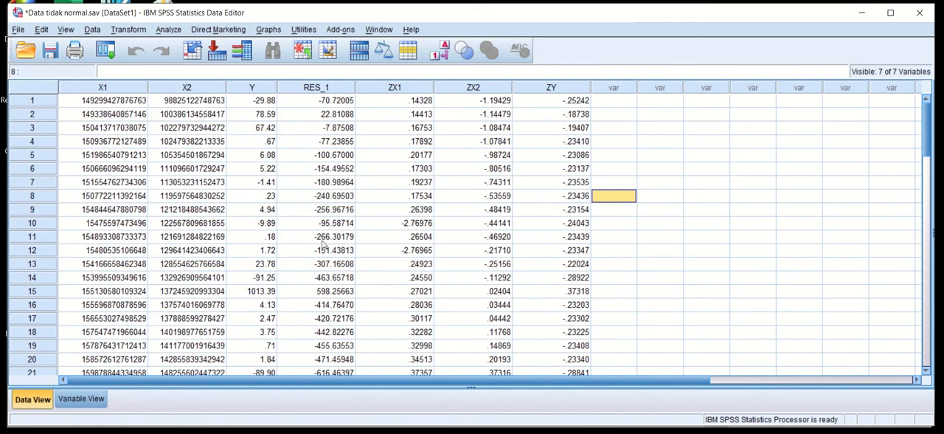
# Examine the Z-scores of cases 10, 12, 26, 27 and 32 for values outside the 2.5 to -2.5 range.
pyautogui.click(401, 223)
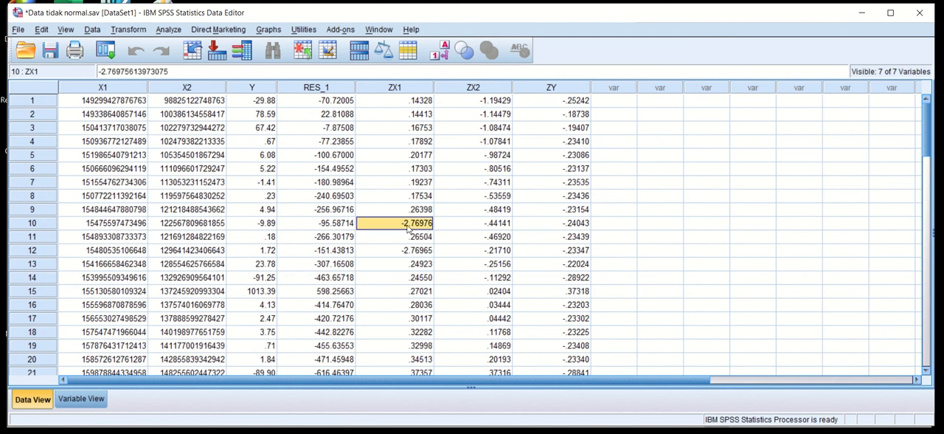
pyautogui.click(206, 237)
pyautogui.click(38, 226)
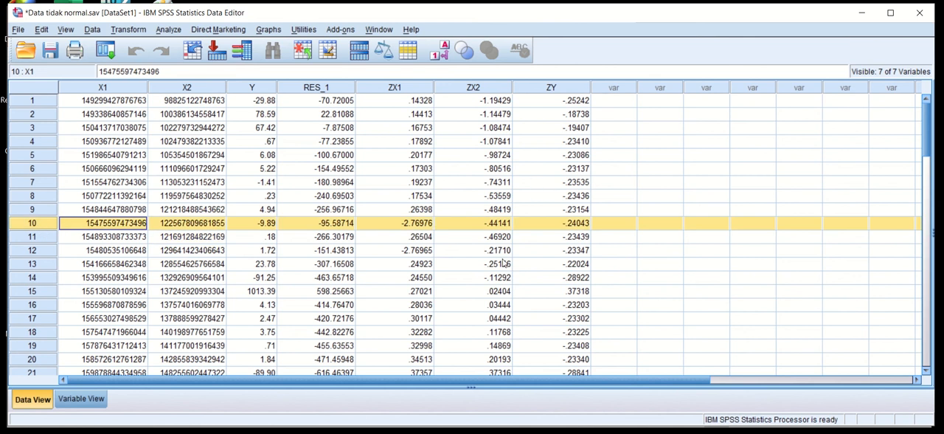
pyautogui.click(31, 251)
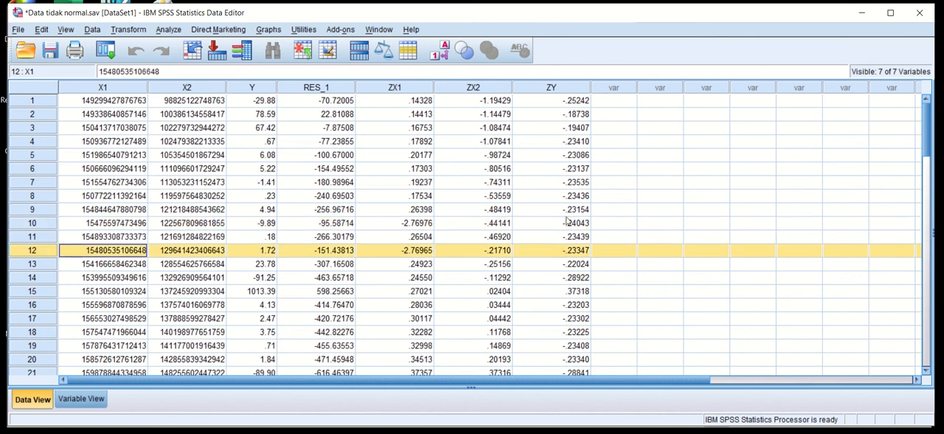
pyautogui.moveTo(930, 162); pyautogui.dragTo(933, 194)
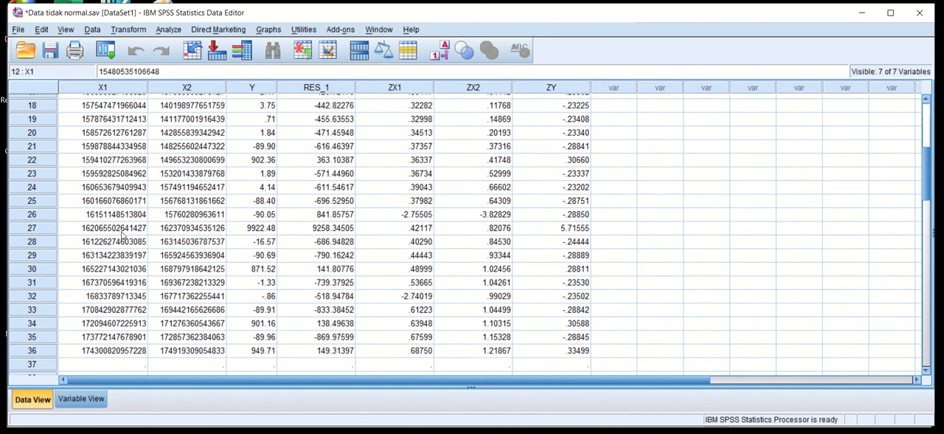
pyautogui.click(42, 216)
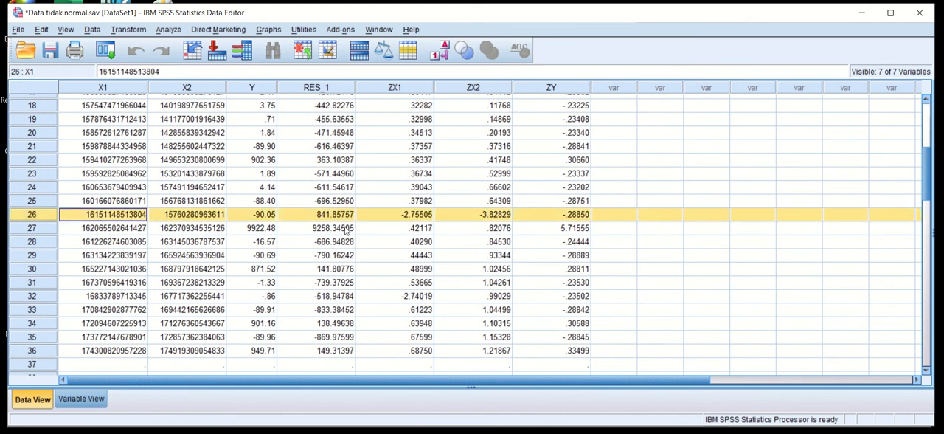
pyautogui.click(30, 233)
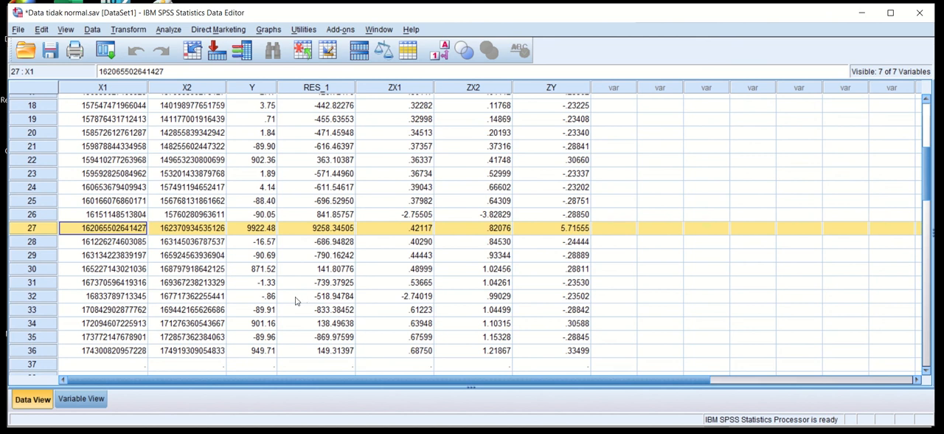
pyautogui.click(34, 297)
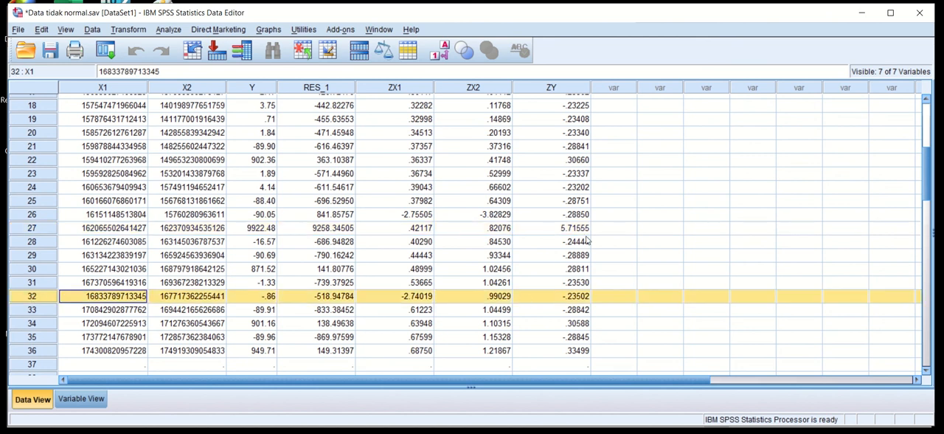
pyautogui.click(559, 228)
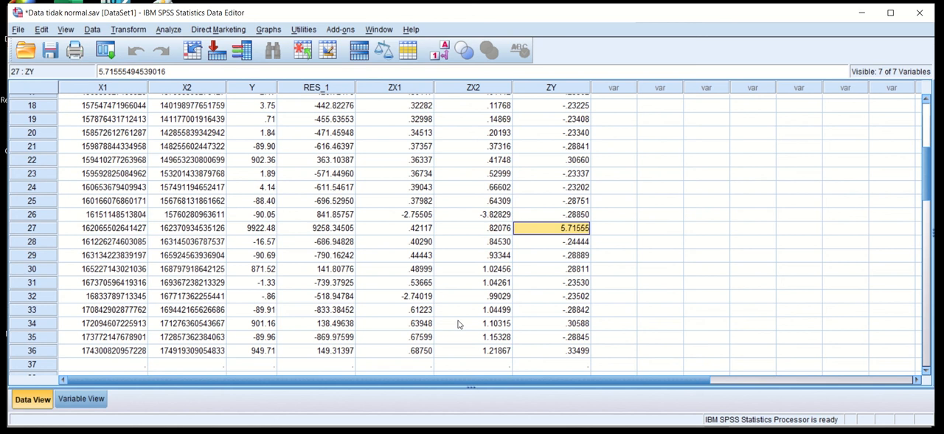
# Compare the ZY score of case 27 with the outlier limits on PowerPoint slide 3, and select that case in SPSS.
pyautogui.click(398, 433)
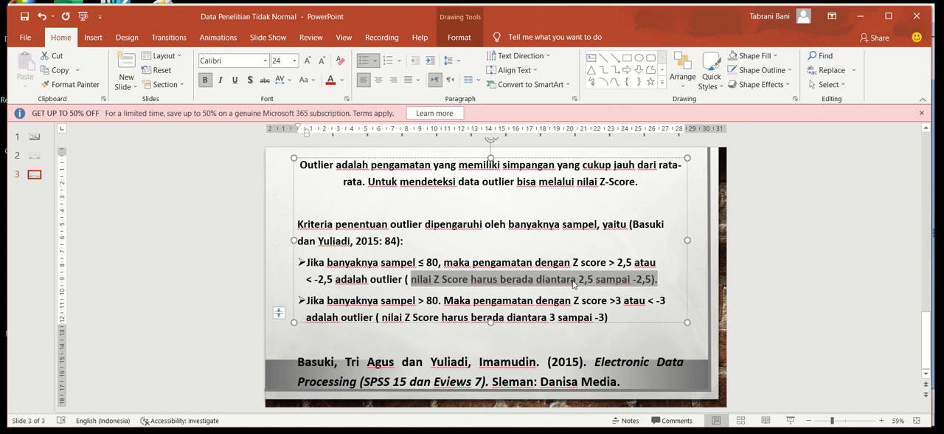
pyautogui.moveTo(516, 427)
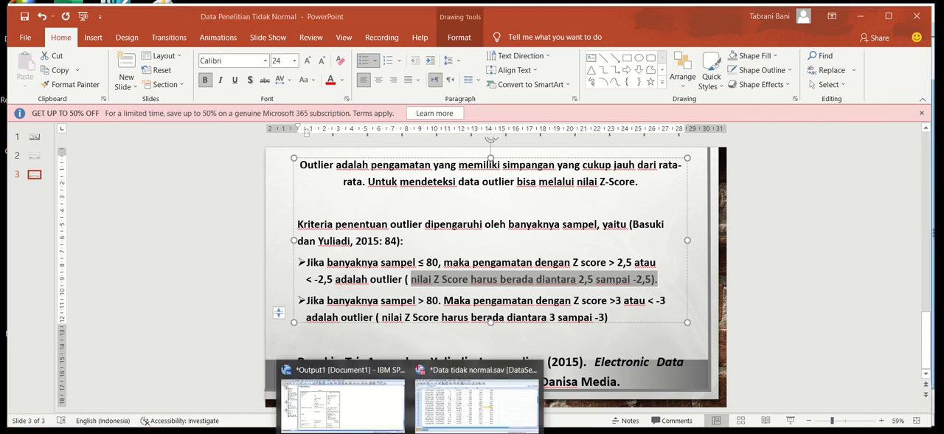
pyautogui.click(450, 414)
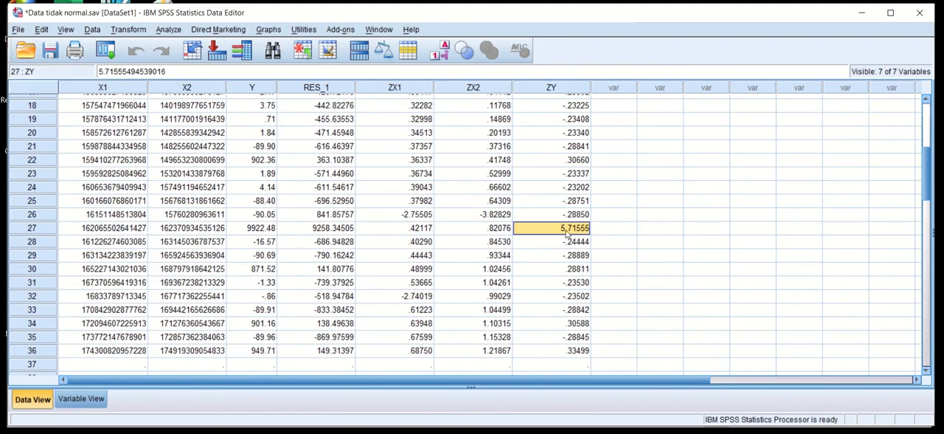
pyautogui.click(32, 228)
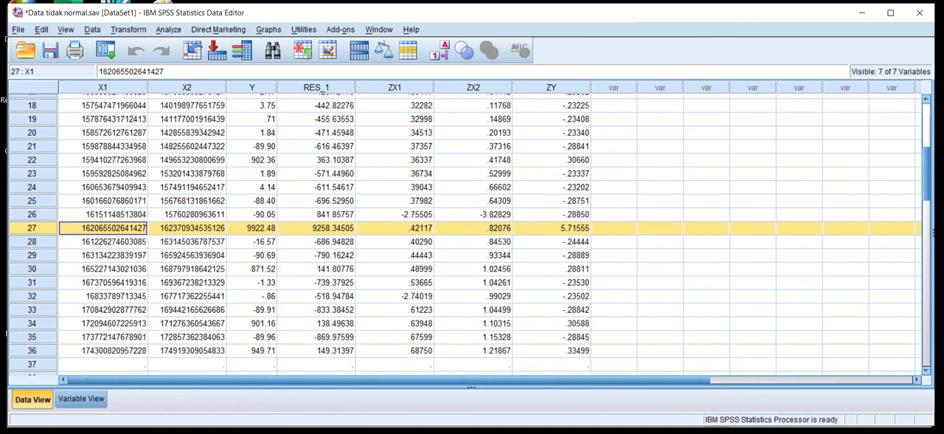
# Switch to the Excel workbook Book1 and fill the row of observation 27 with yellow.
pyautogui.click(441, 432)
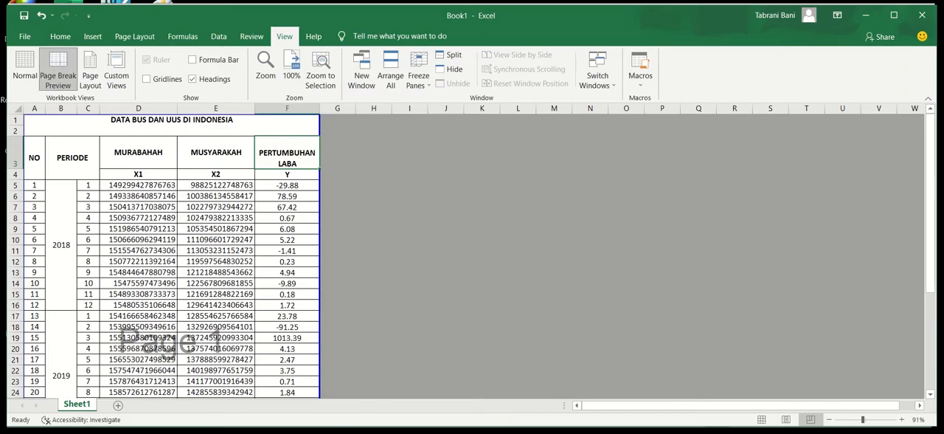
pyautogui.click(45, 342)
pyautogui.moveTo(930, 247); pyautogui.dragTo(929, 323)
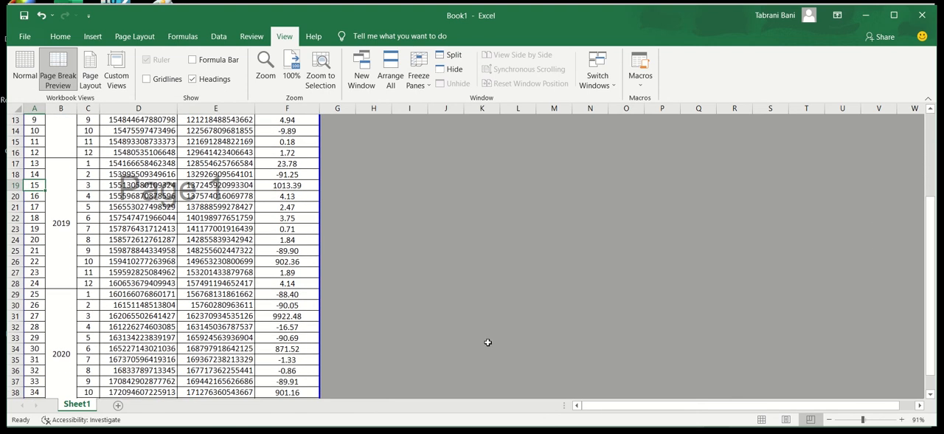
pyautogui.click(15, 315)
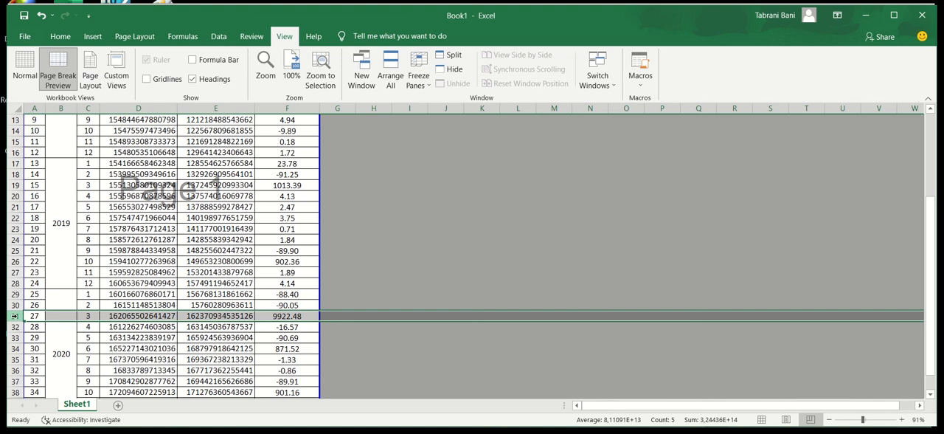
pyautogui.moveTo(33, 315)
pyautogui.mouseDown()
pyautogui.moveTo(109, 315)
pyautogui.moveTo(42, 319)
pyautogui.mouseUp()
pyautogui.click(13, 315)
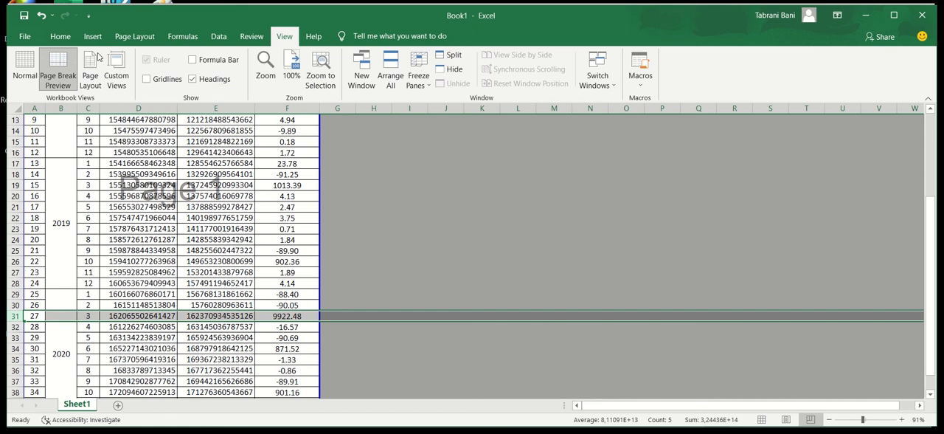
pyautogui.click(59, 36)
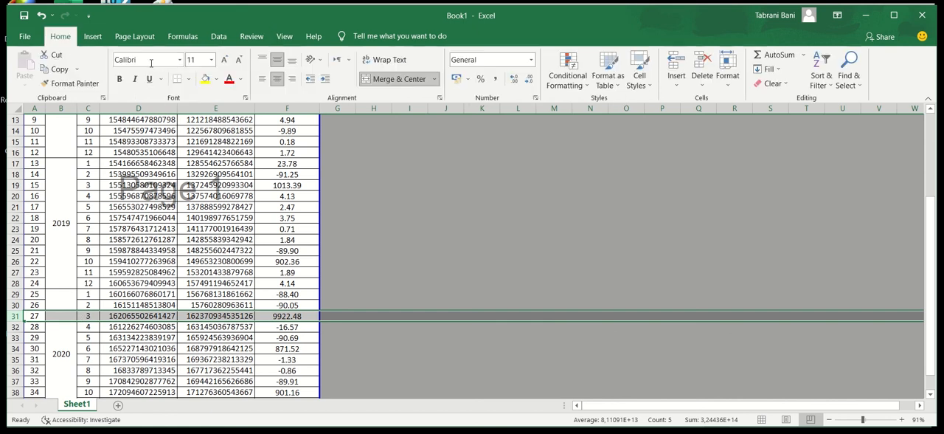
pyautogui.click(205, 78)
pyautogui.click(385, 279)
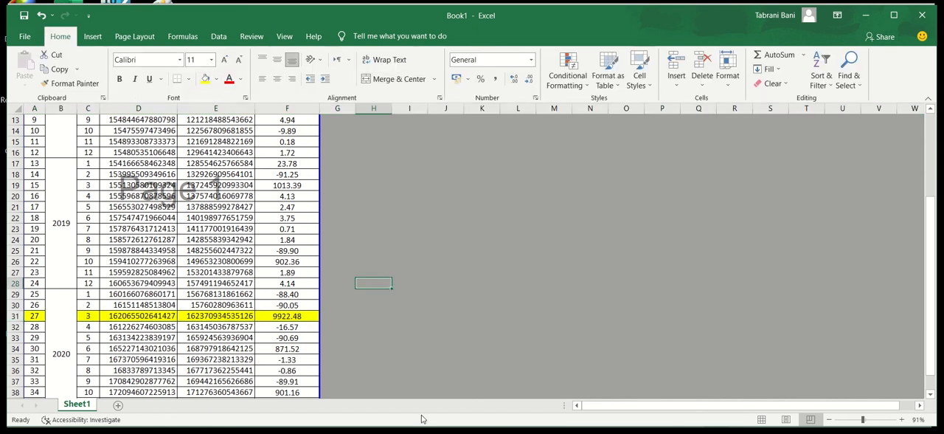
# Return to the SPSS data editor and clear case 27 from the dataset.
pyautogui.click(478, 398)
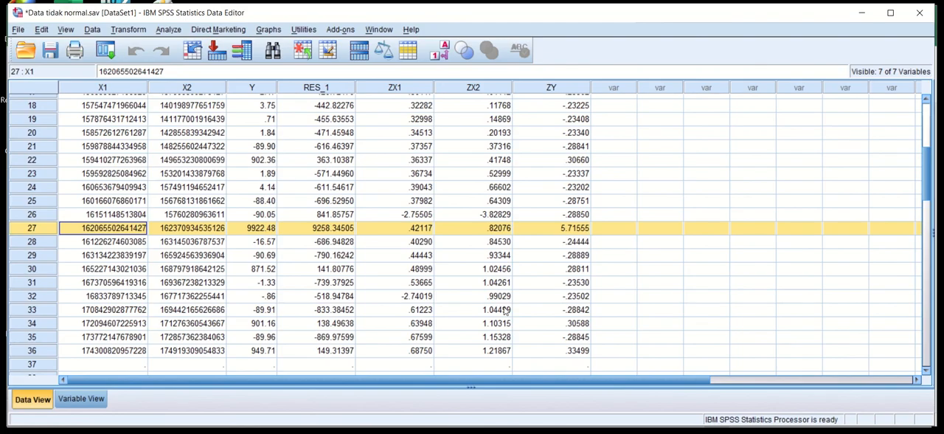
pyautogui.rightClick(32, 229)
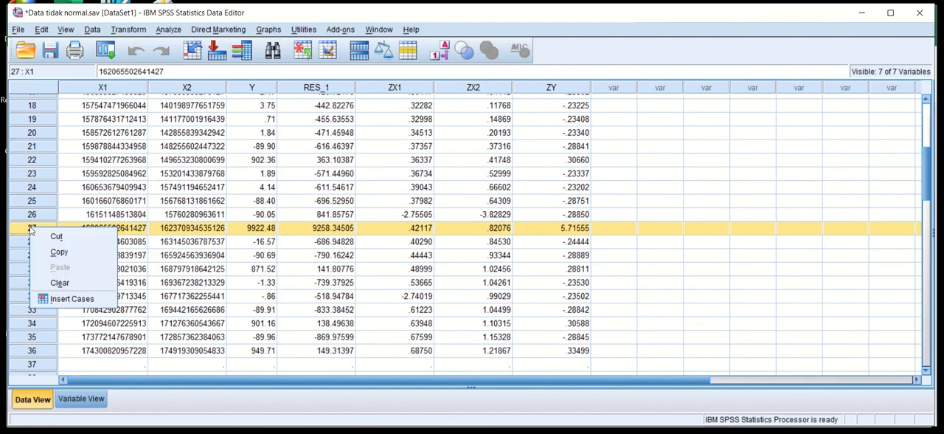
pyautogui.click(60, 283)
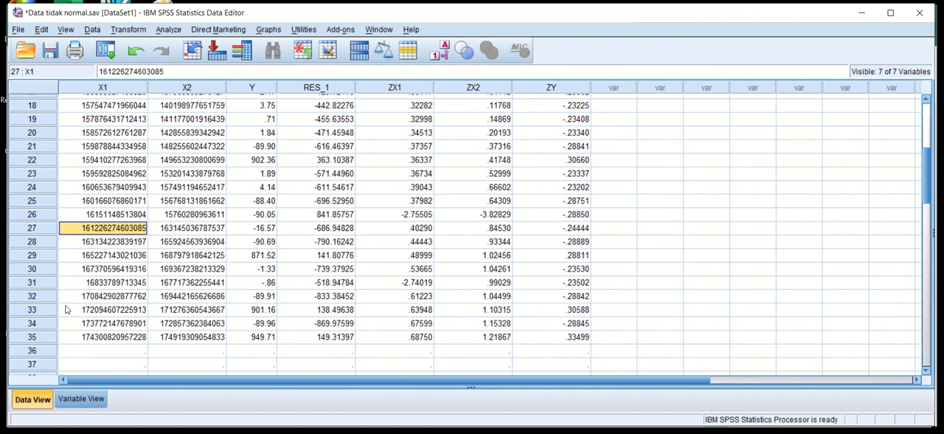
# Select the last remaining case, 35, compare the dataset with the Excel workbook Book1, and return to the SPSS data editor.
pyautogui.click(33, 337)
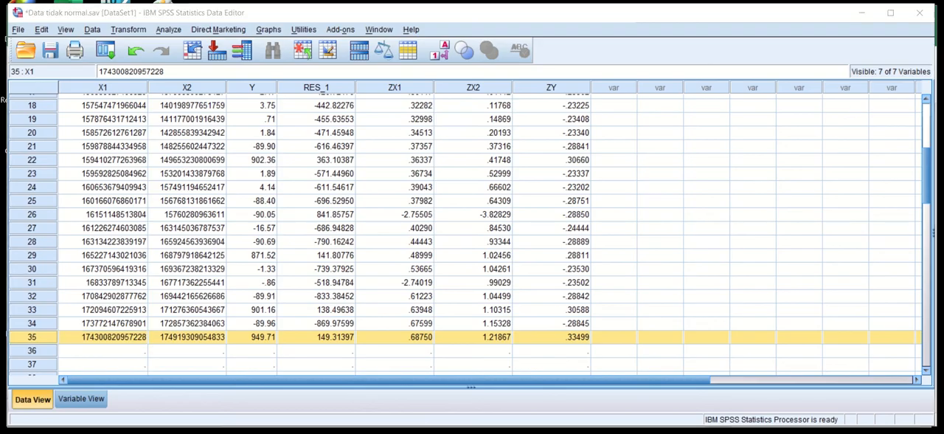
pyautogui.hotkey('alt', 'Tab')
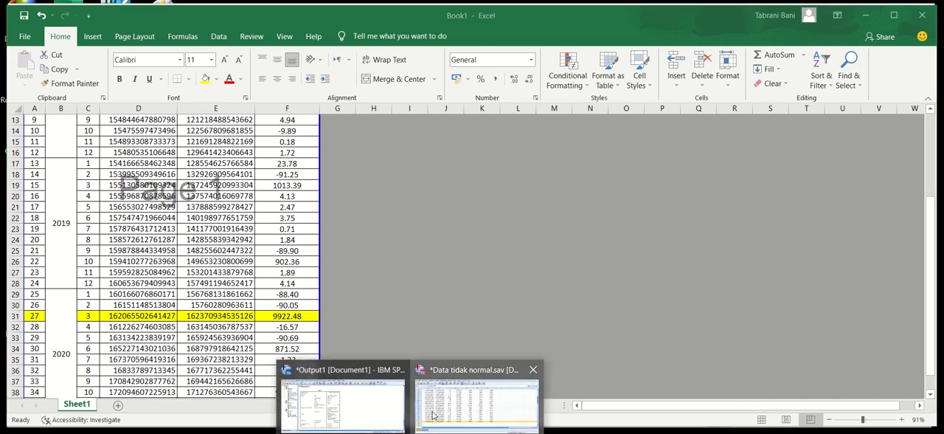
pyautogui.click(424, 416)
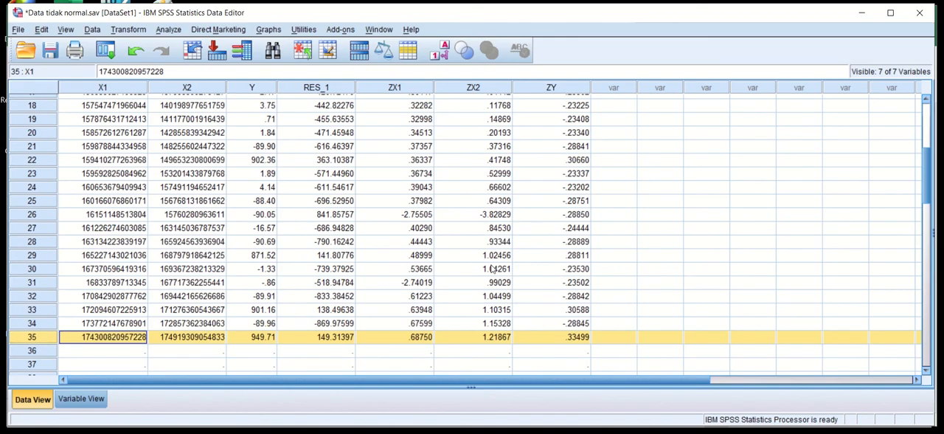
# Run the legacy one-sample Kolmogorov-Smirnov test on the unstandardized residual with the Normal test distribution.
pyautogui.click(180, 34)
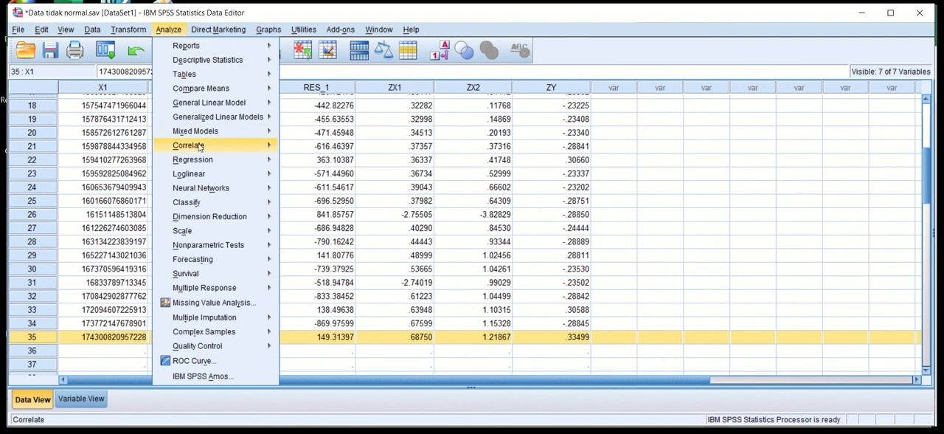
pyautogui.moveTo(211, 244)
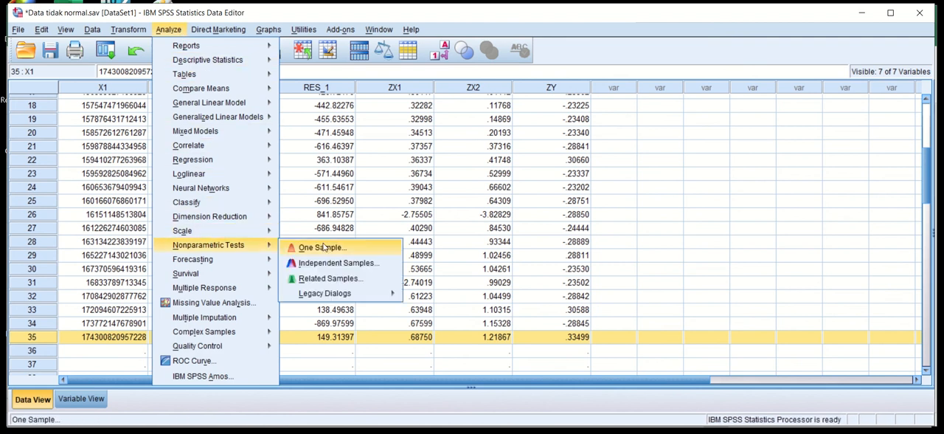
pyautogui.moveTo(334, 296)
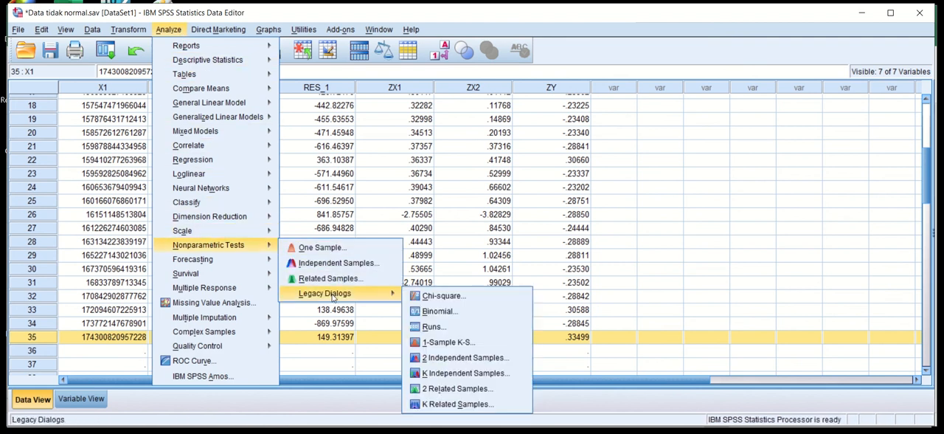
pyautogui.click(444, 343)
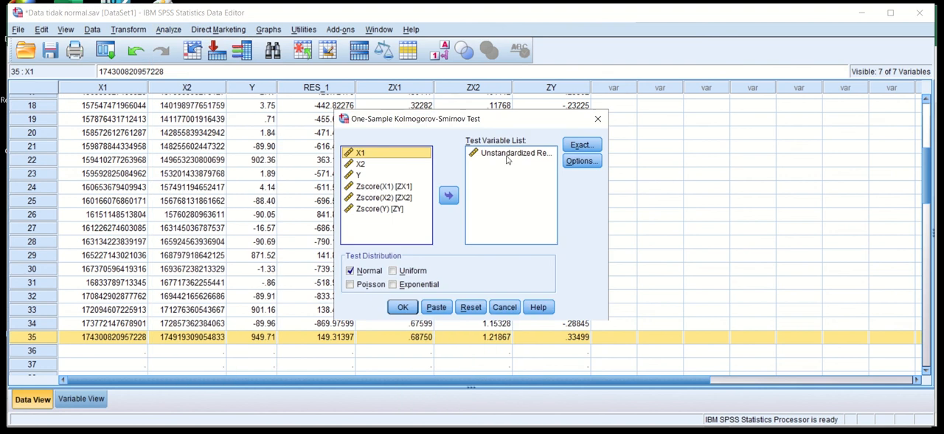
pyautogui.click(403, 307)
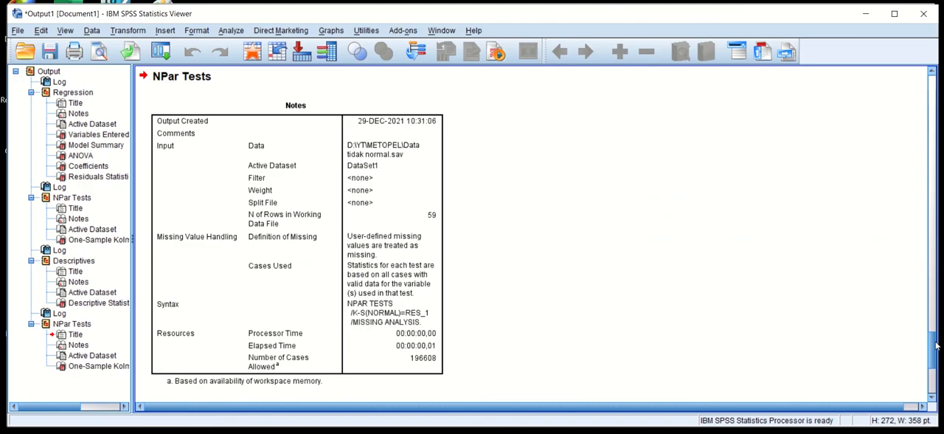
# Compare N and Asymp. Sig. in the new One-Sample Kolmogorov-Smirnov Test table with those in the earlier test's table.
pyautogui.scroll(-3, 935, 345)
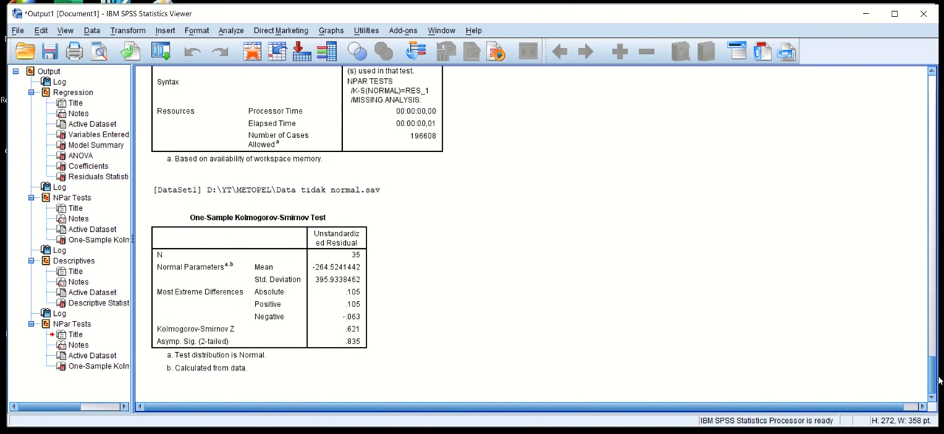
pyautogui.click(302, 292)
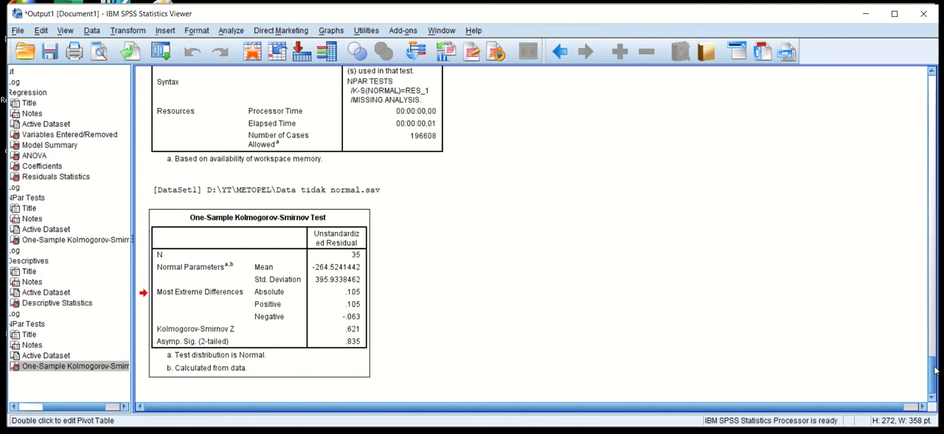
pyautogui.moveTo(931, 374); pyautogui.dragTo(912, 252)
pyautogui.click(316, 299)
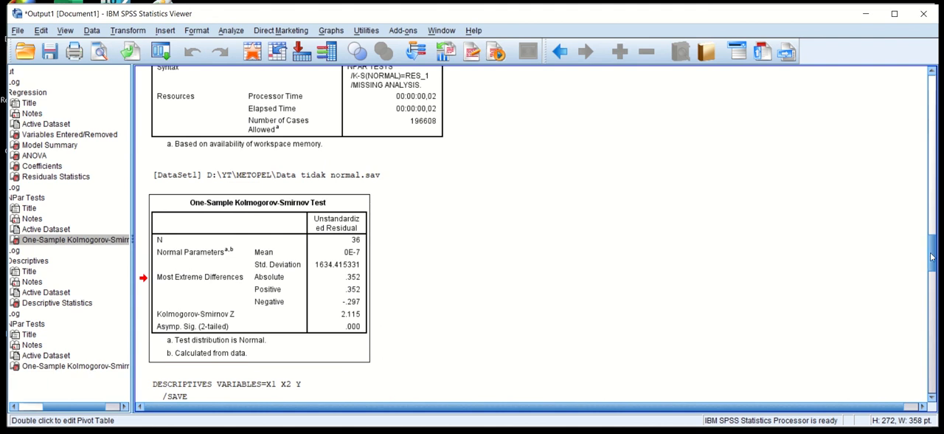
pyautogui.moveTo(931, 257); pyautogui.dragTo(939, 382)
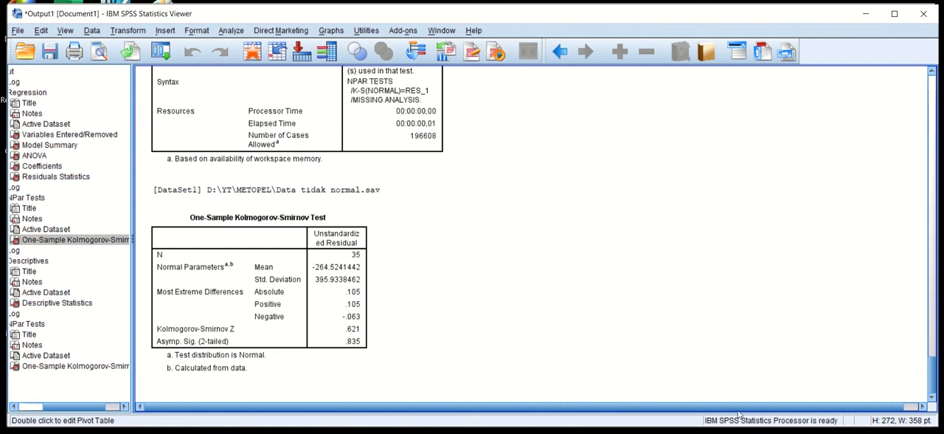
pyautogui.click(311, 331)
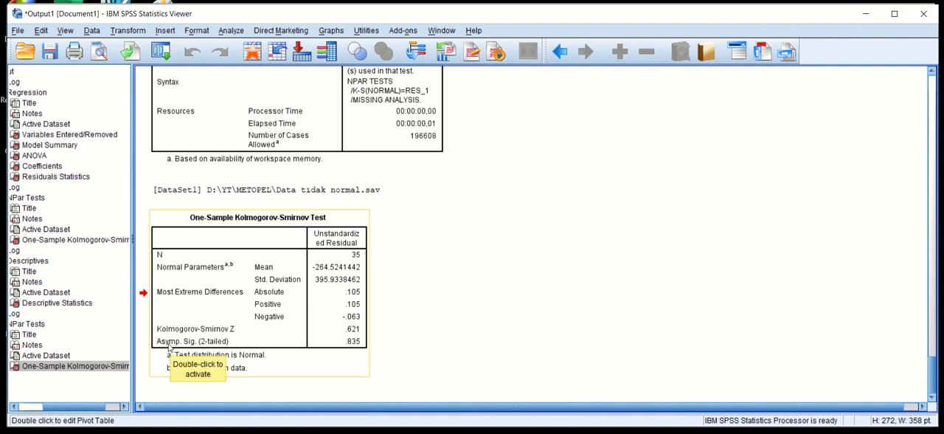
# Switch to PowerPoint, review the sig. > 0,05 normality rule on slide 2, and return to the new test table in the SPSS output.
pyautogui.click(413, 433)
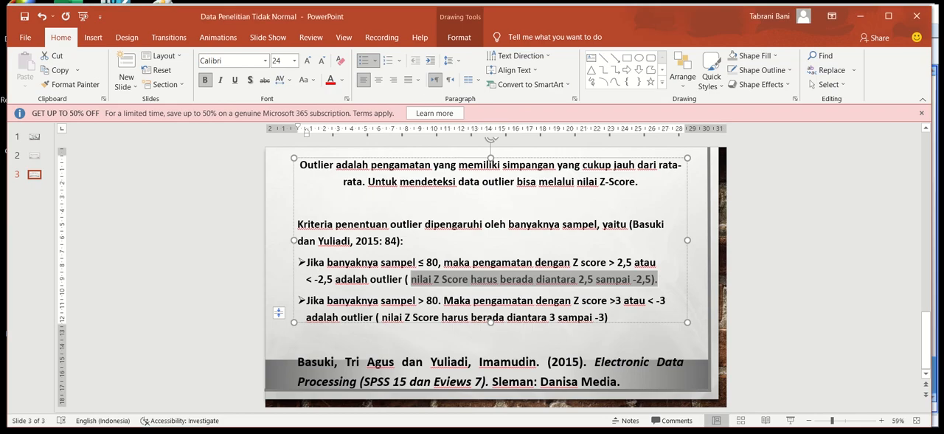
pyautogui.click(34, 158)
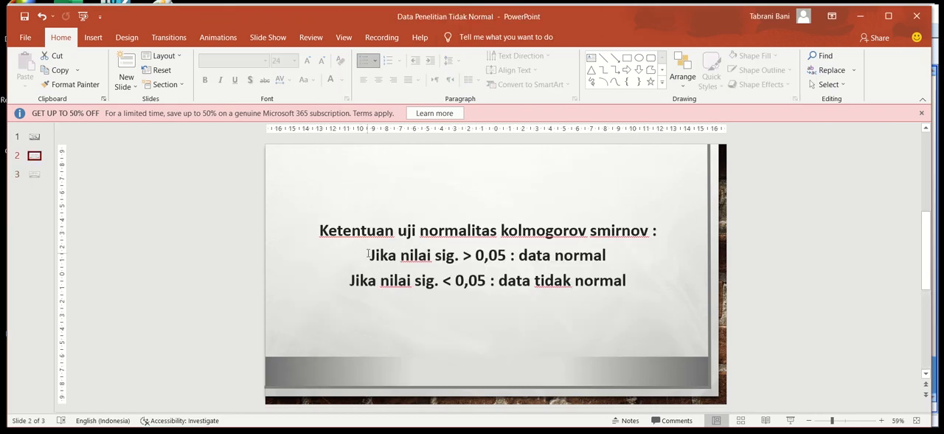
pyautogui.moveTo(367, 254); pyautogui.dragTo(594, 266)
pyautogui.click(607, 261)
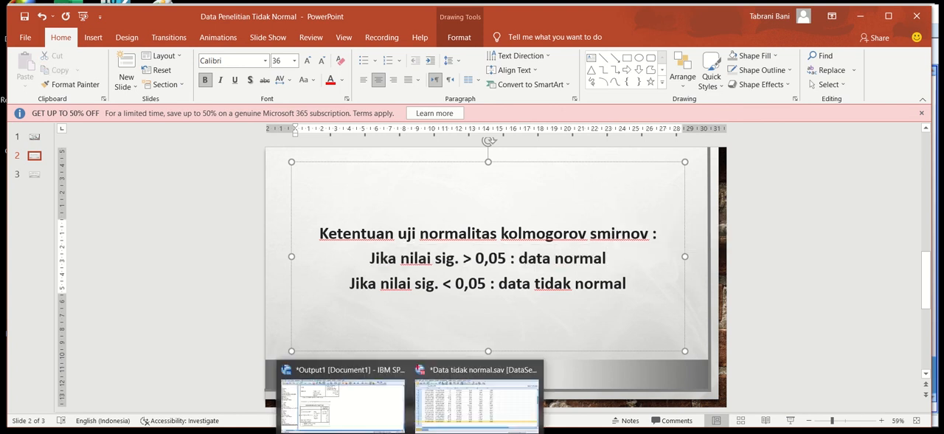
pyautogui.click(389, 424)
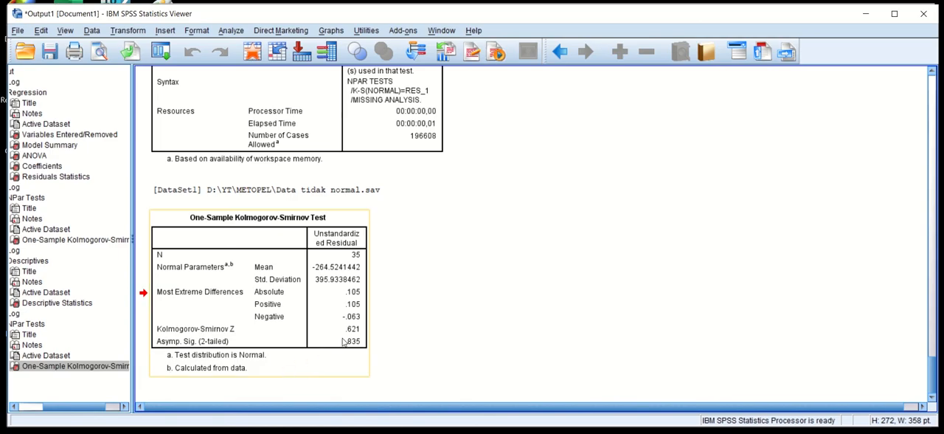